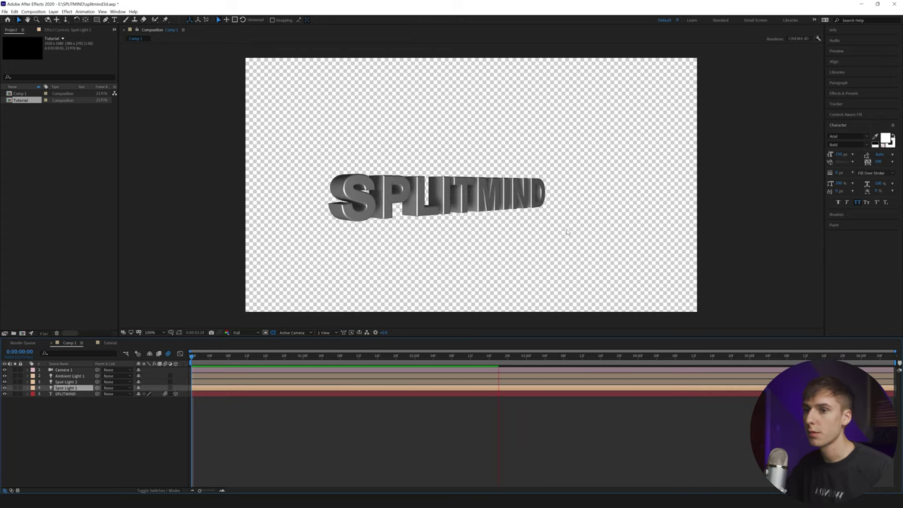
Stop the example preview playback.
key("space")
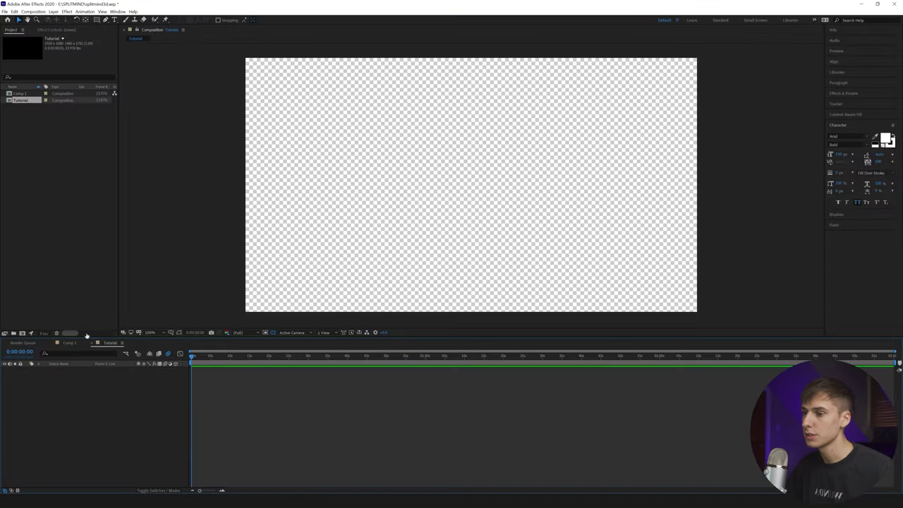
Show a black composition background and add a text layer reading '3D TEXT'.
left_click(273, 332)
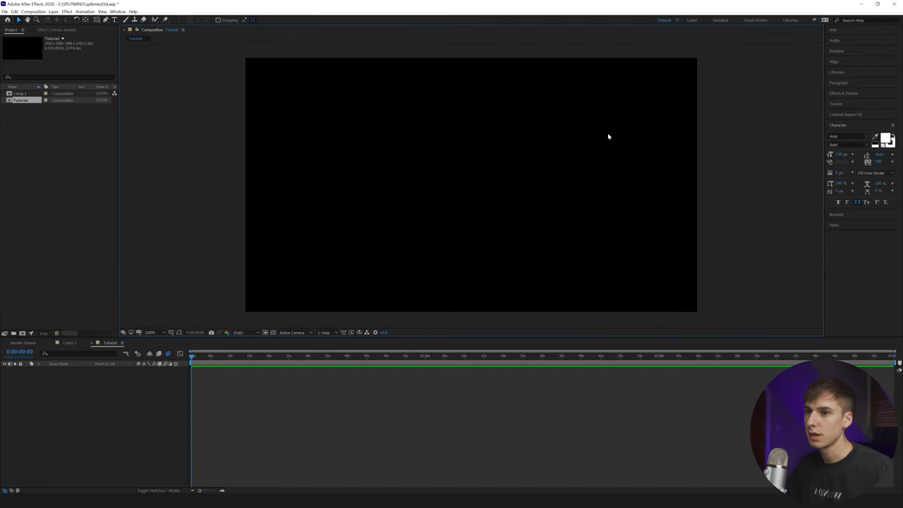
right_click(96, 397)
mouse_move(149, 401)
left_click(199, 408)
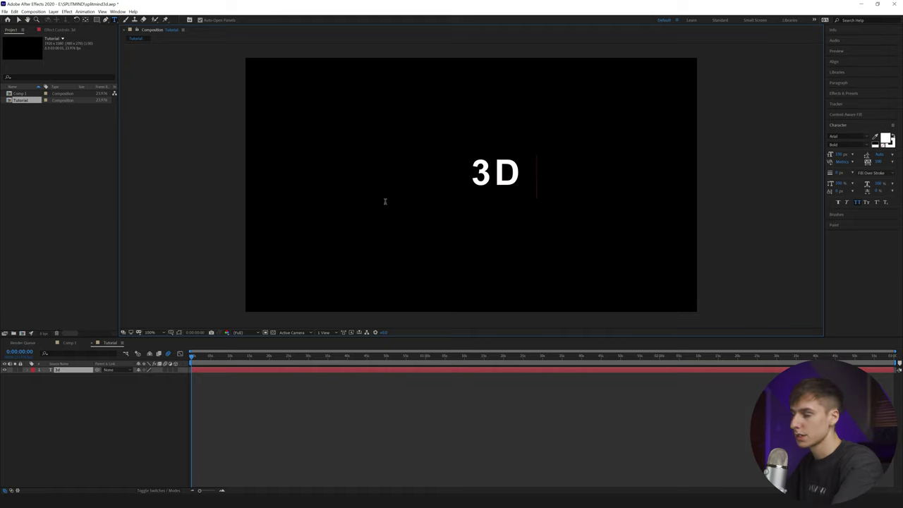
type("3D TEXT")
Finish editing the text and centre the 3D TEXT layer in the composition.
key("ctrl+a")
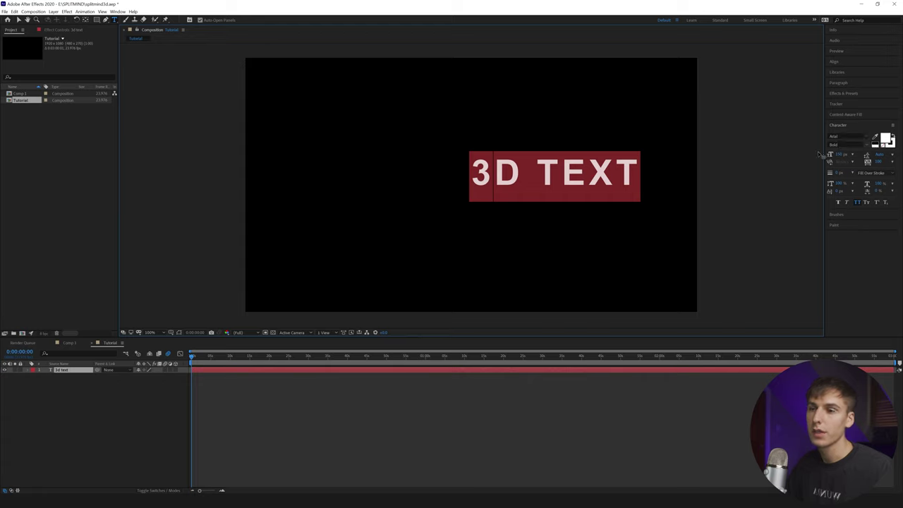
left_click(19, 21)
key("ctrl+alt+Home")
key("ctrl+Home")
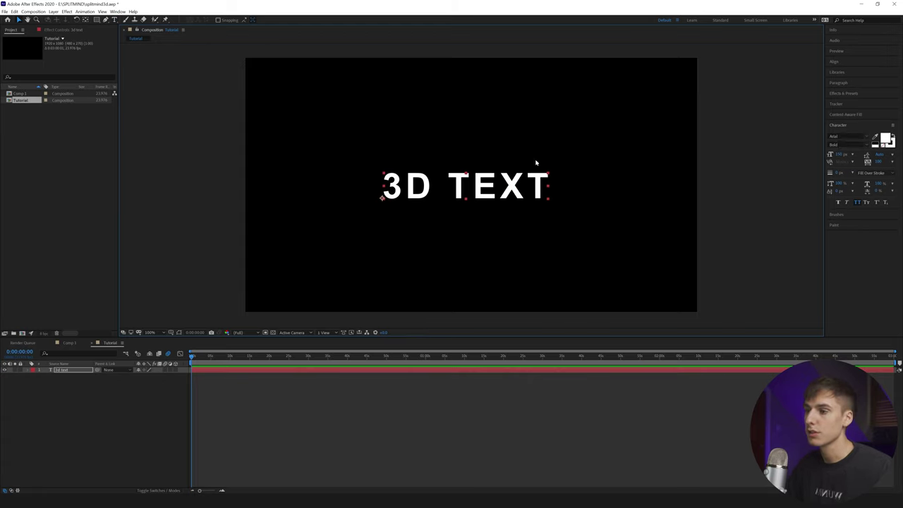
Reveal the text layer's Transform properties, overlay a proportional grid and zoom to 200%.
left_click(38, 370)
left_click(35, 382)
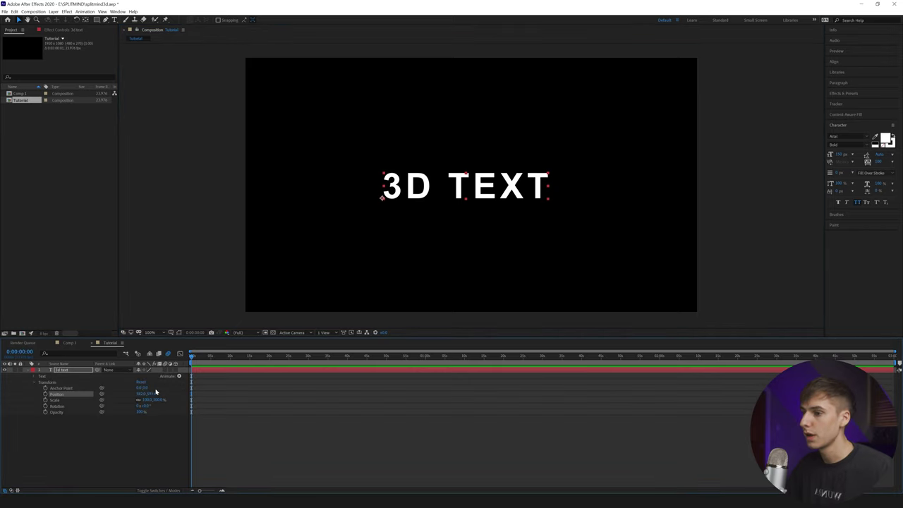
left_click(170, 332)
left_click(191, 349)
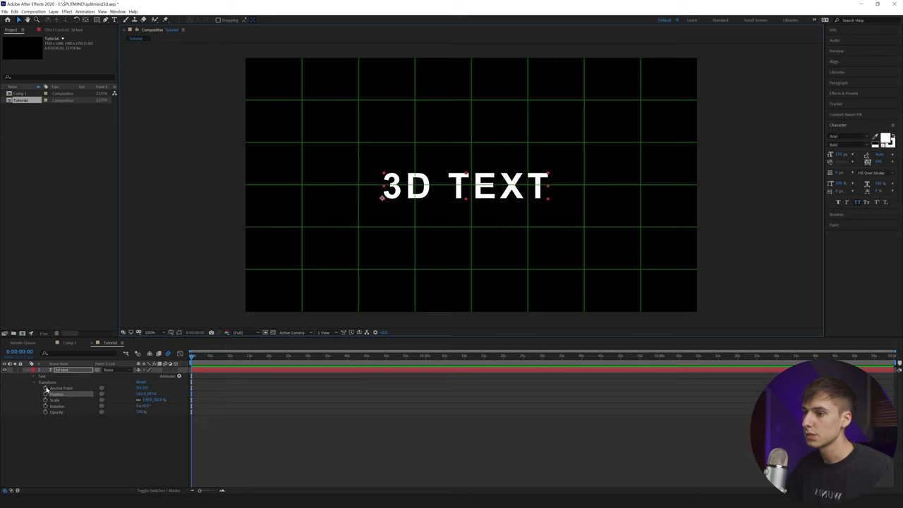
key("period")
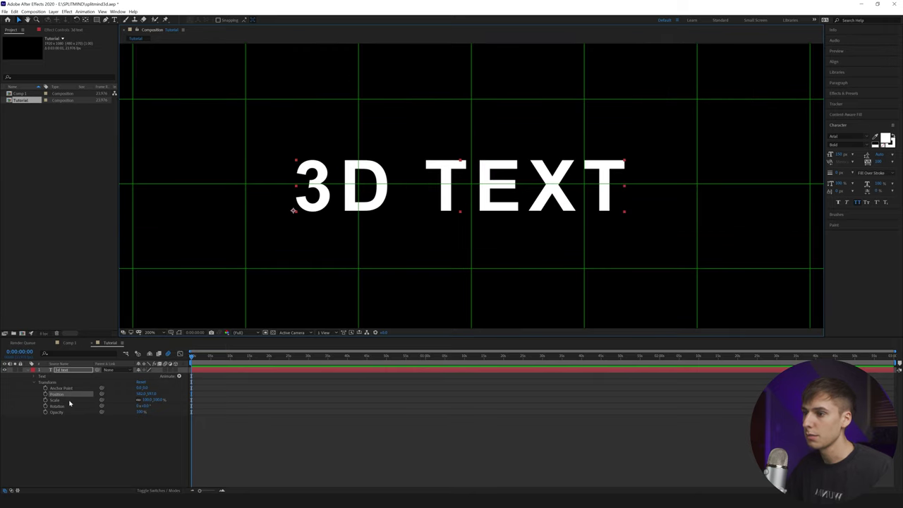
Move the anchor point to the letters' centre and centre the layer in the composition.
left_click_drag(145, 388, 248, 370)
key("ctrl+alt+Home")
key("ctrl+Home")
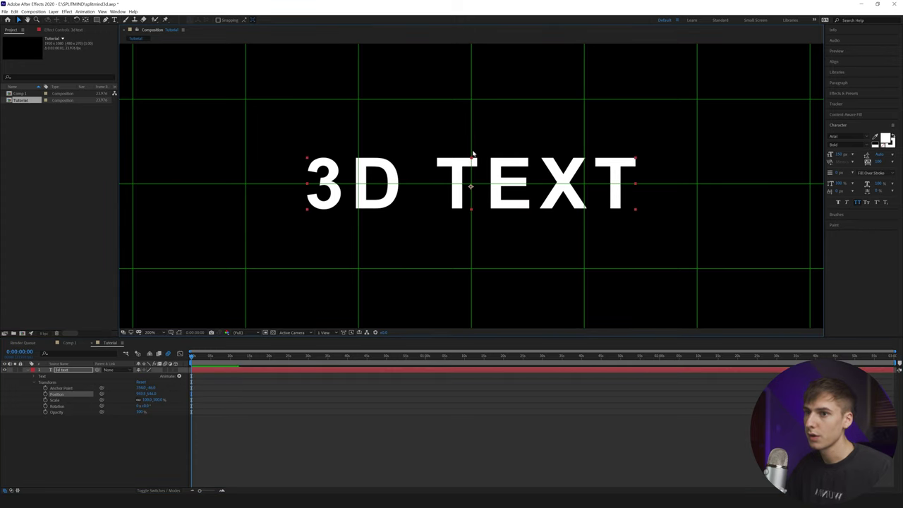
scroll(466, 191, "up", 2)
left_click(149, 389)
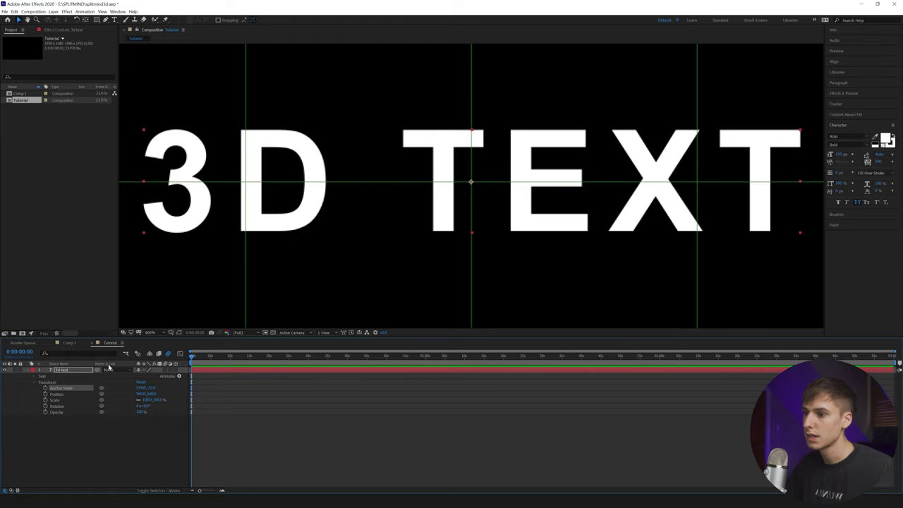
left_click_drag(142, 389, 143, 389)
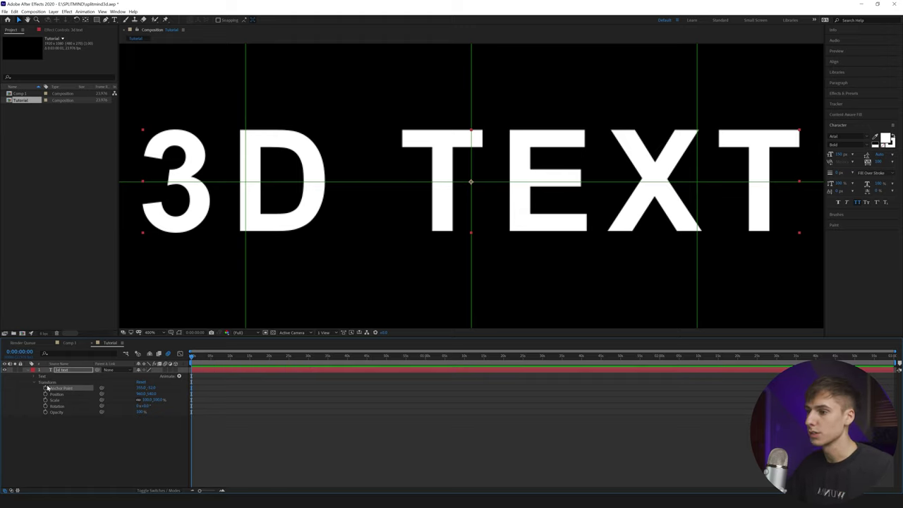
Collapse the Transform properties and hide the proportional grid.
left_click(34, 383)
scroll(508, 218, "down", 2)
scroll(504, 224, "up", 1)
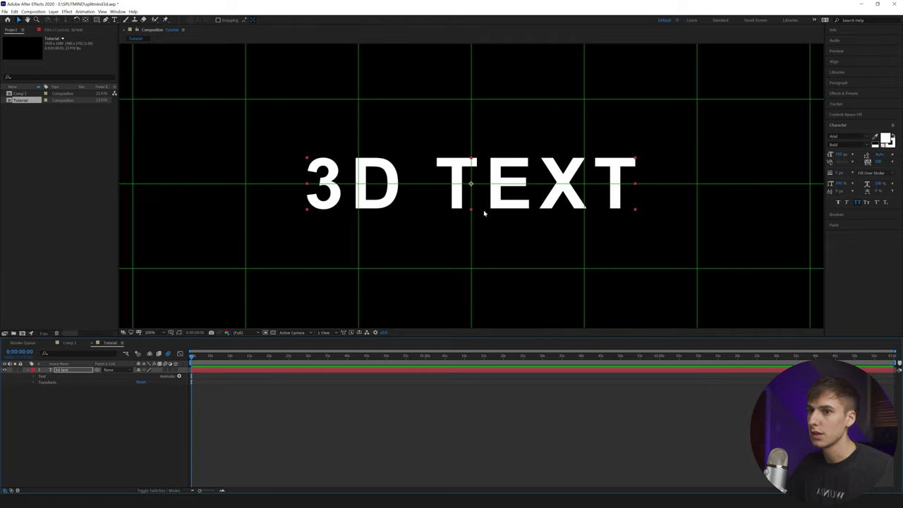
left_click(171, 332)
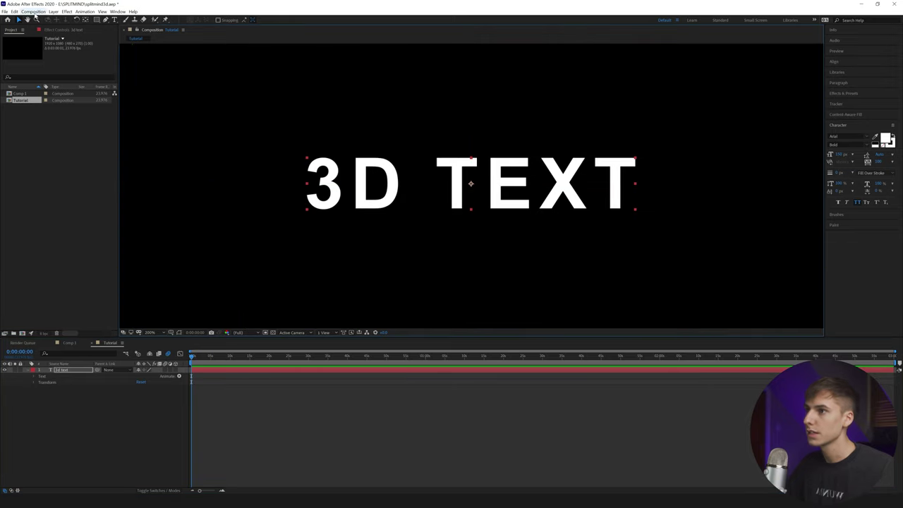
left_click(33, 11)
Keep CINEMA 4D as the Tutorial composition's 3D renderer, review its quality options and confirm.
left_click(45, 30)
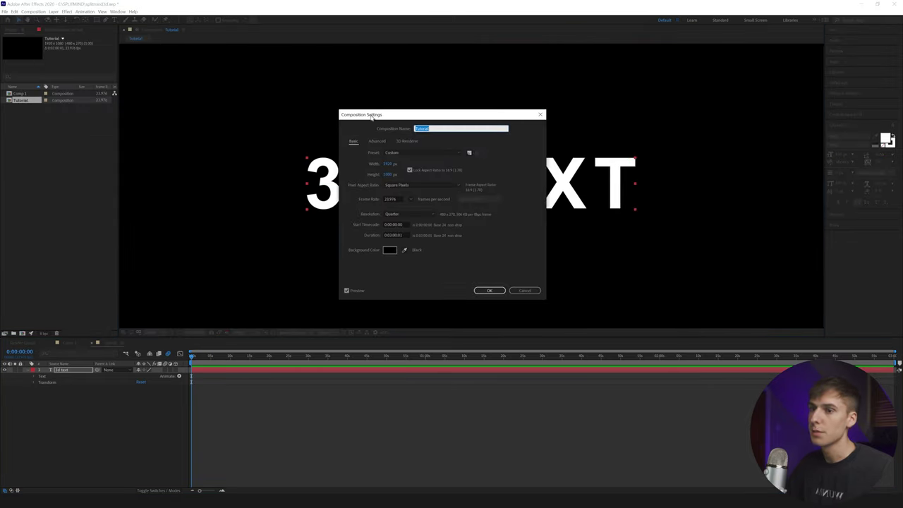
left_click(401, 141)
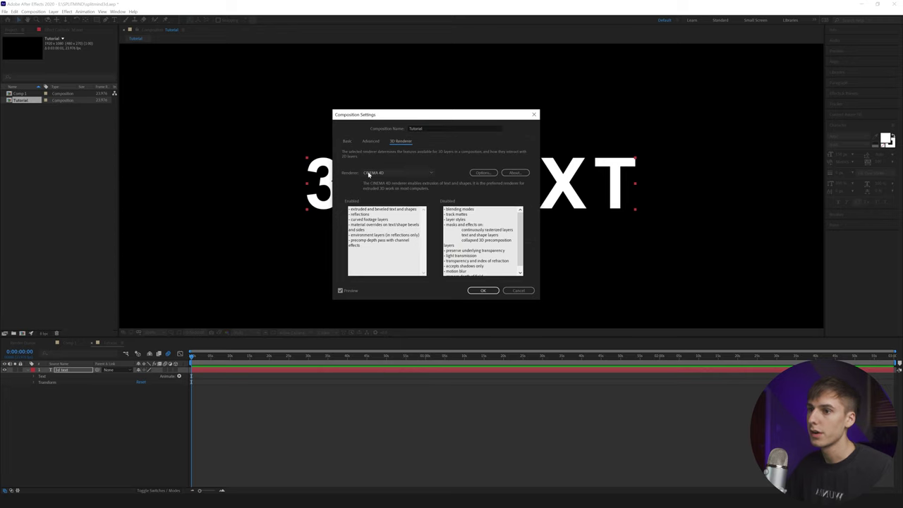
left_click(370, 173)
left_click(379, 187)
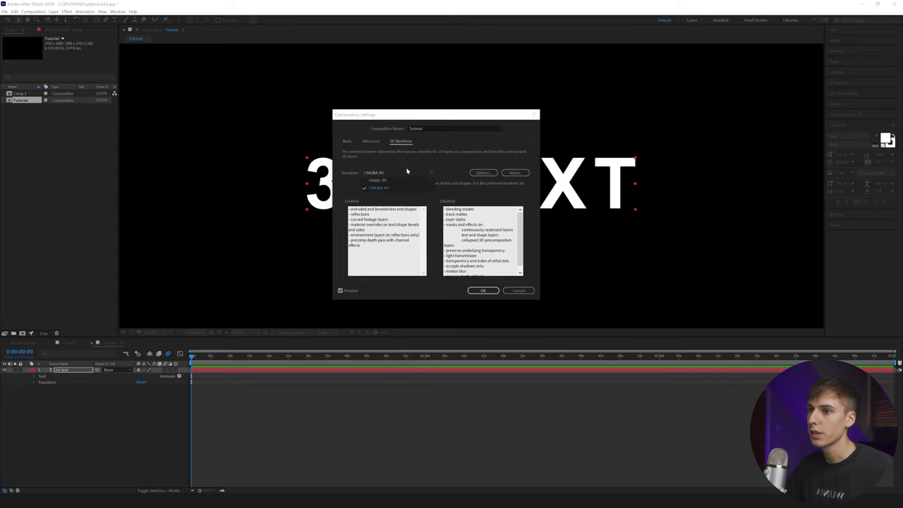
left_click(483, 173)
left_click_drag(422, 108, 289, 120)
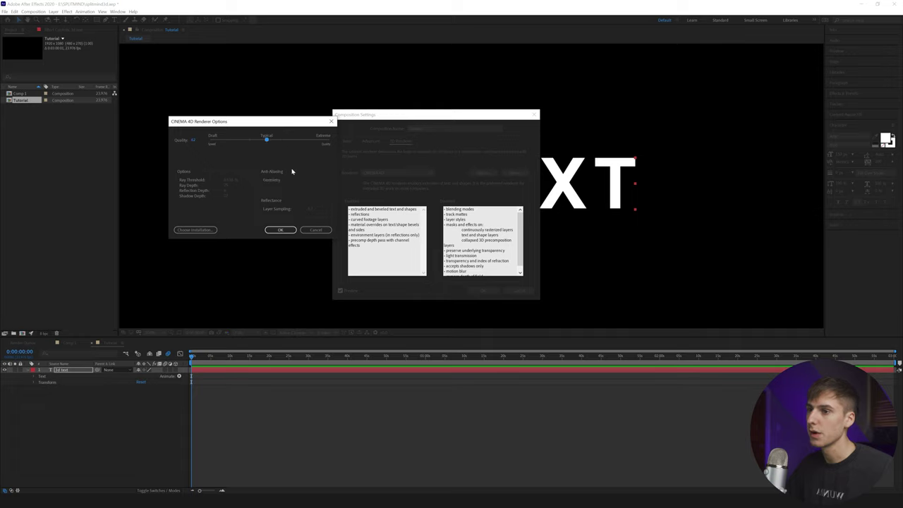
left_click(280, 230)
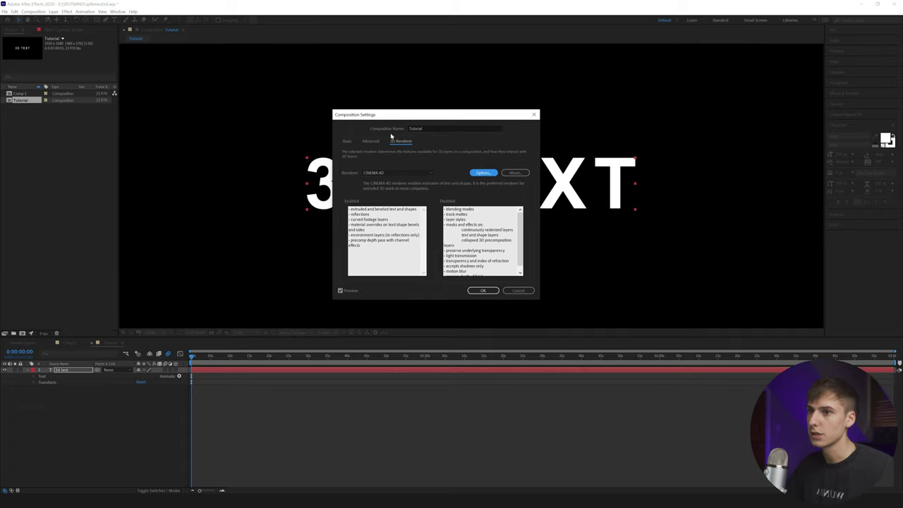
left_click(483, 290)
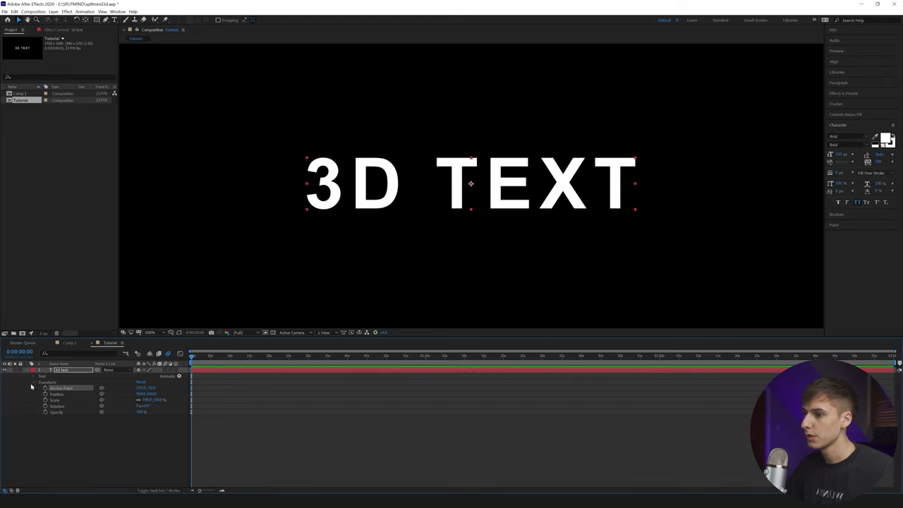
Turn on the 3D Layer switch for the text and show its Geometry Options.
left_click(33, 385)
left_click(162, 447)
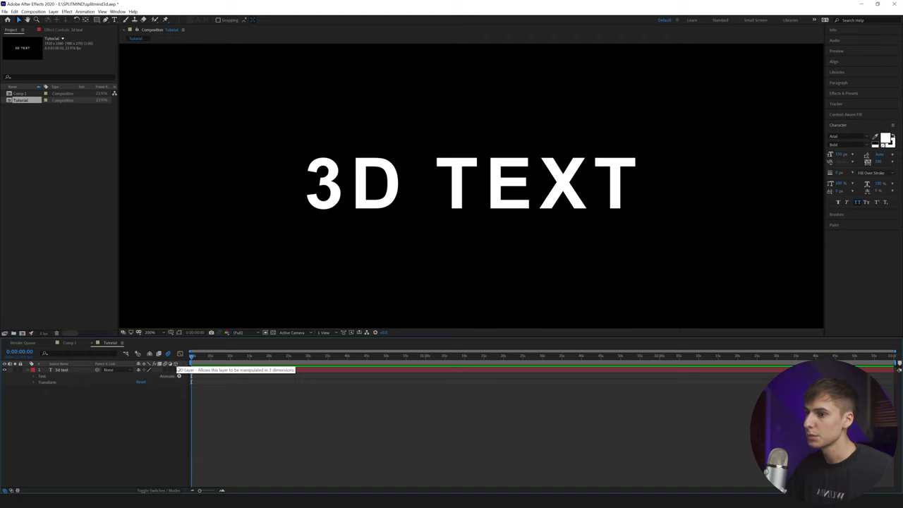
left_click(176, 370)
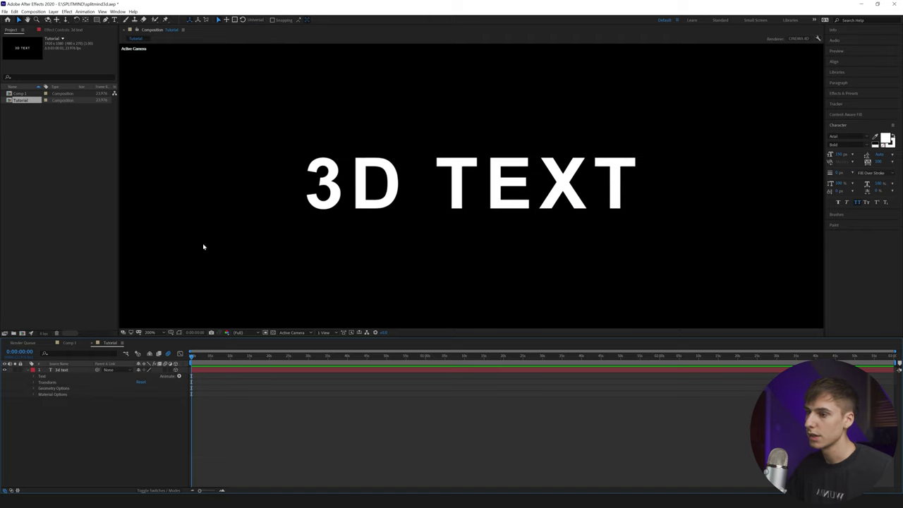
left_click(34, 388)
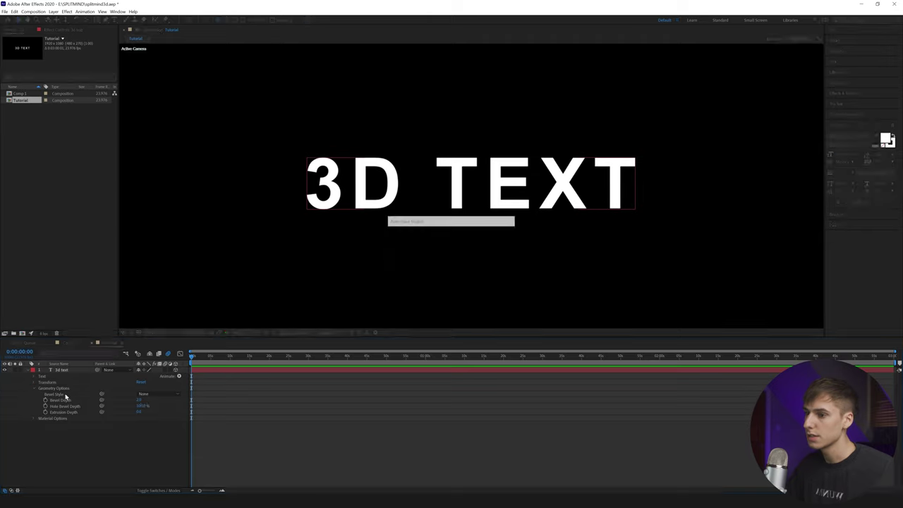
Give the letters a Convex bevel and raise the Extrusion Depth for thickness.
left_click(145, 394)
left_click(152, 424)
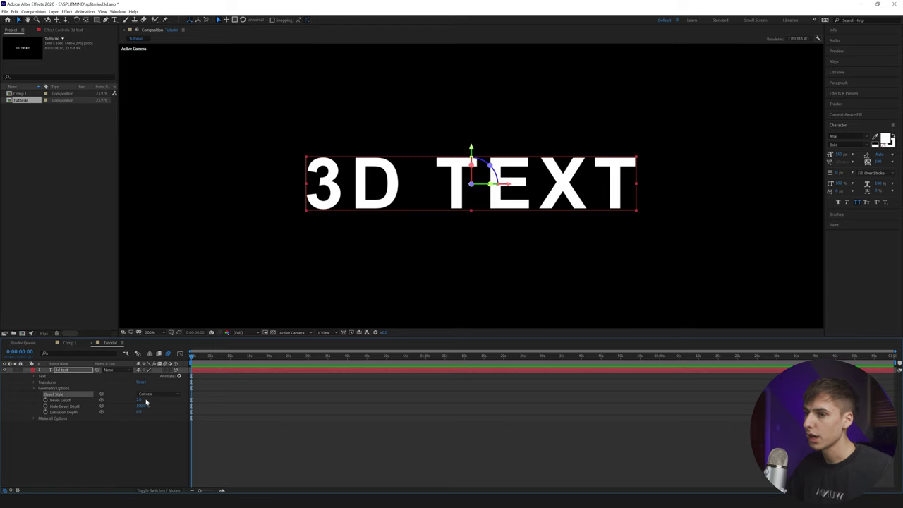
left_click(141, 440)
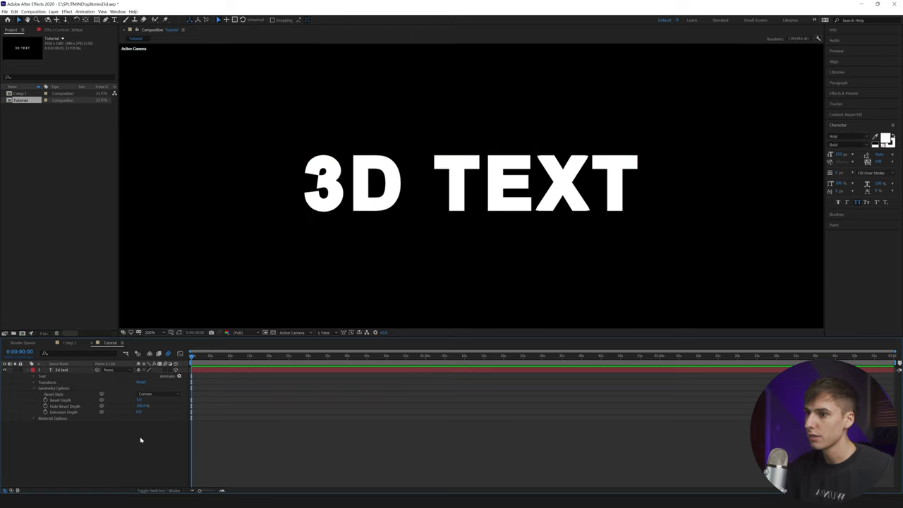
left_click_drag(140, 412, 183, 405)
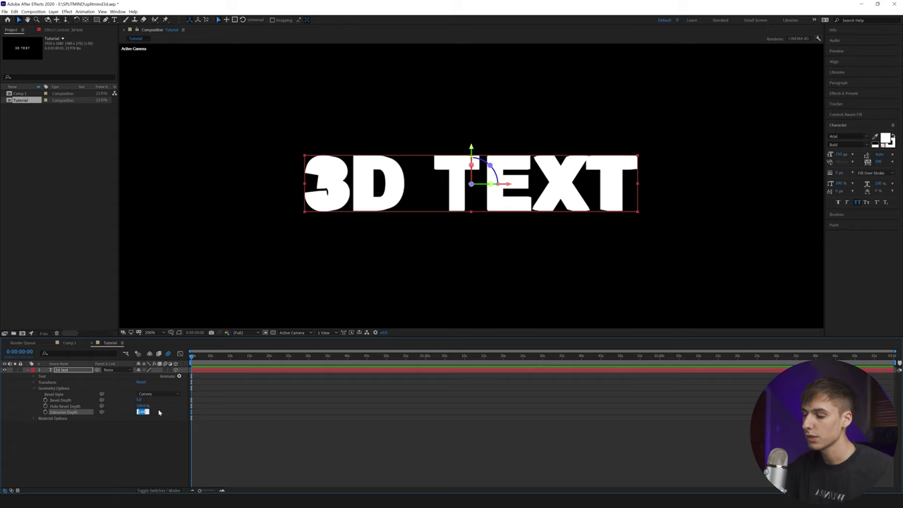
left_click(158, 444)
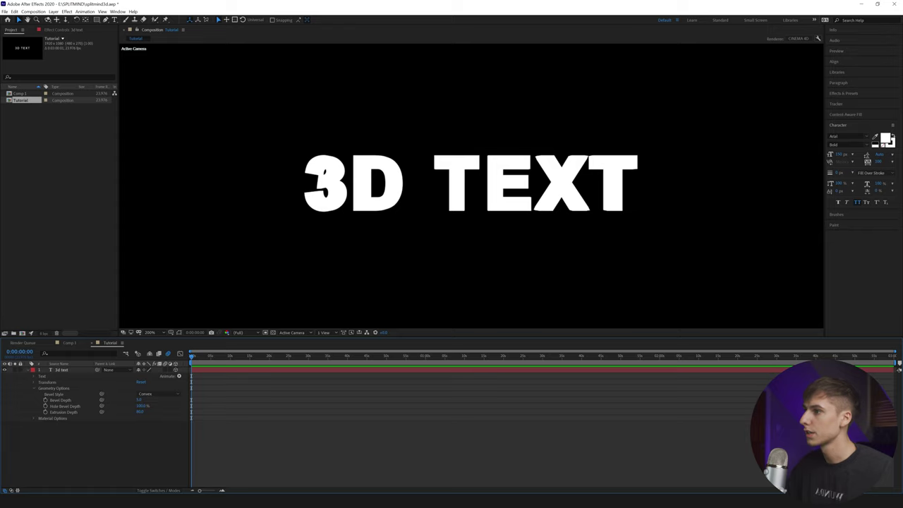
left_click(106, 400)
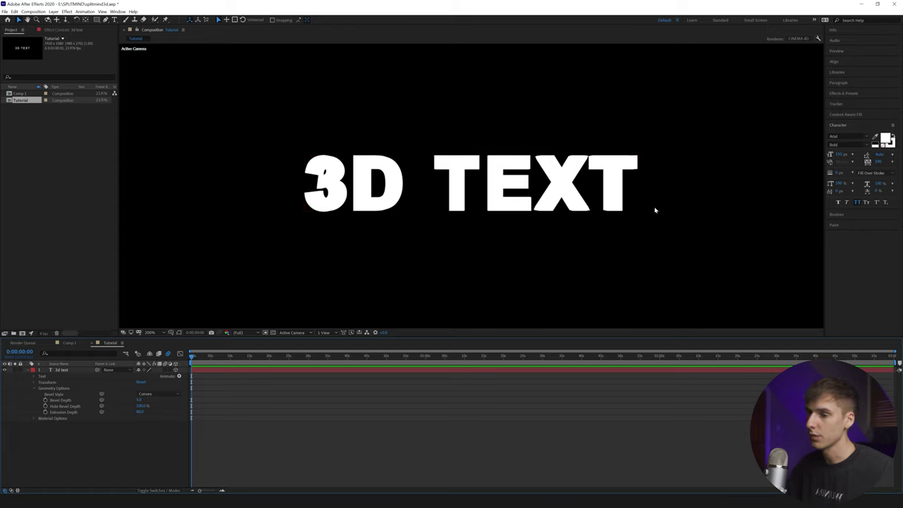
Add a new white spot light layer, Spot Light 1, to the composition.
right_click(88, 440)
mouse_move(115, 370)
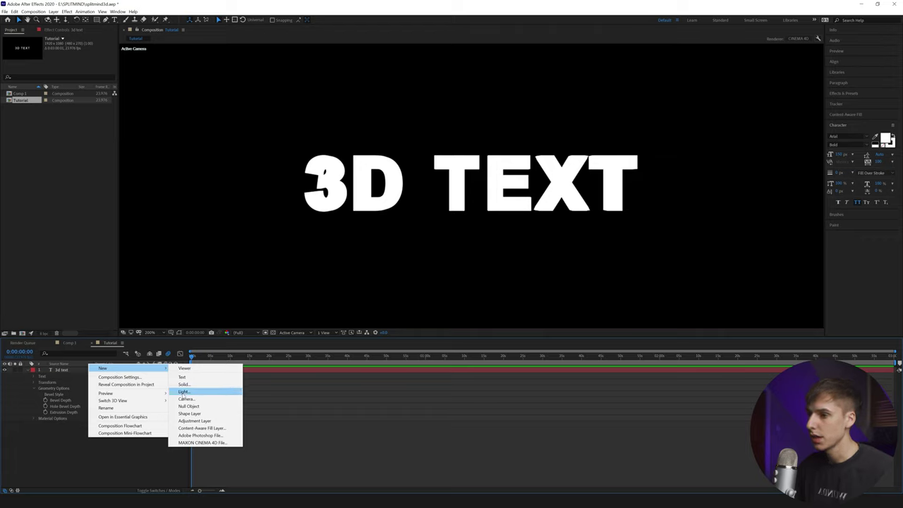
left_click(183, 393)
left_click(458, 185)
left_click(452, 198)
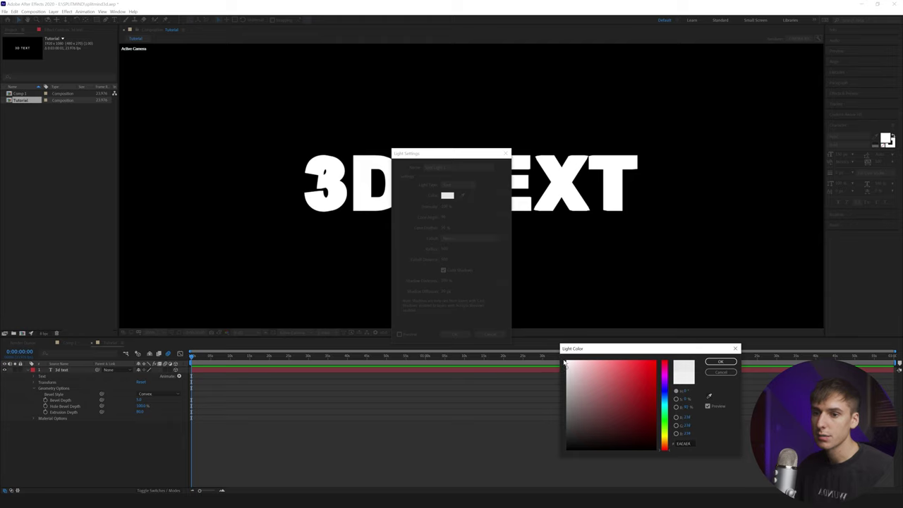
key("Return")
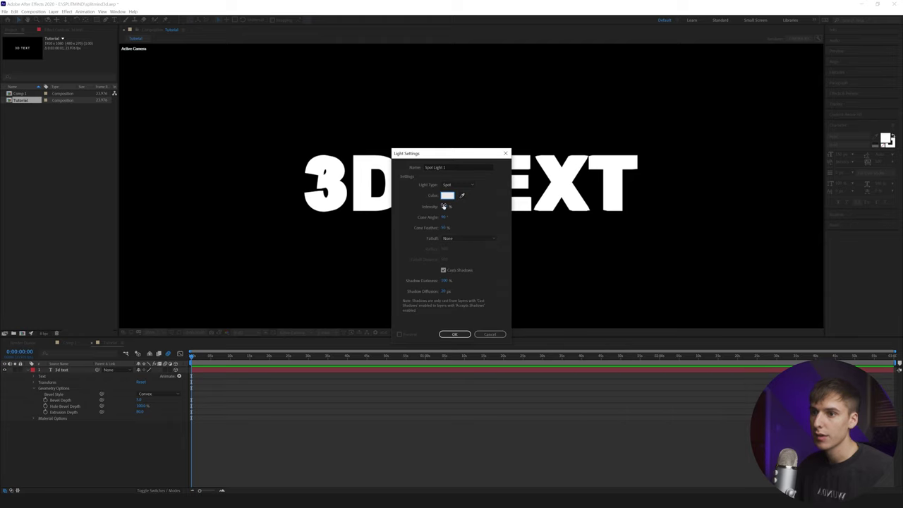
left_click(456, 334)
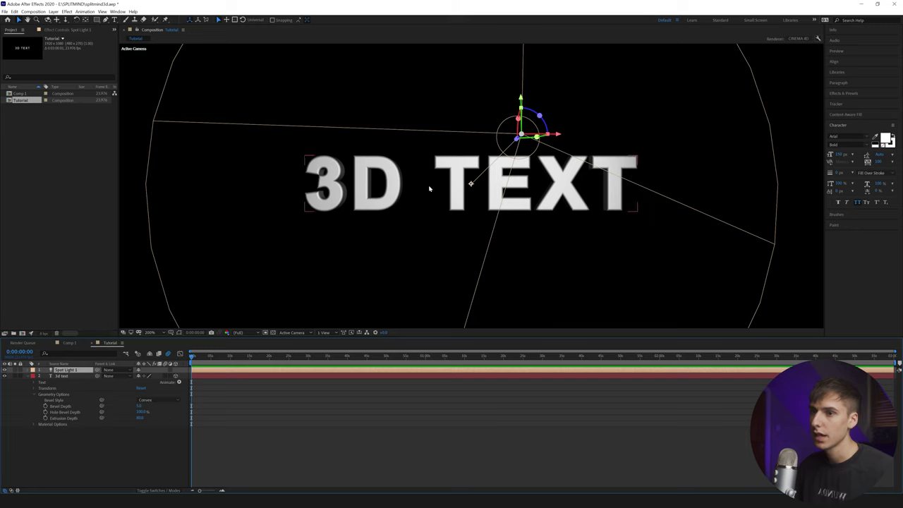
Move Spot Light 1 to the upper right and rotate it to shine down on the text.
left_click_drag(518, 139, 602, 108)
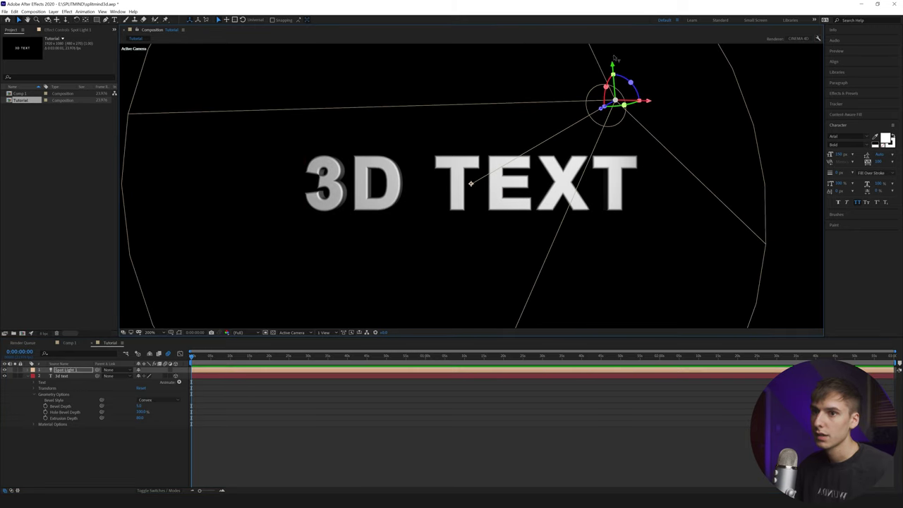
left_click_drag(614, 57, 618, 85)
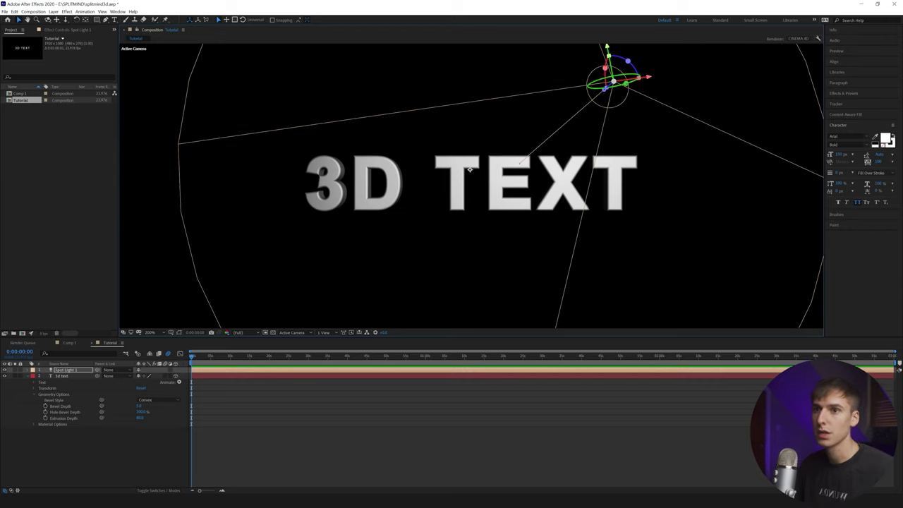
left_click_drag(608, 81, 638, 62)
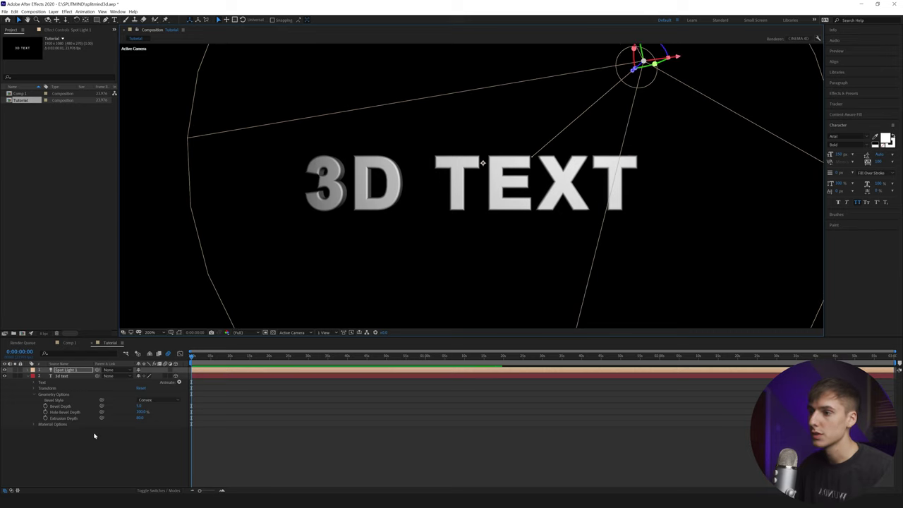
left_click(94, 436)
right_click(56, 374)
Create Spot Light 2 as another white spot light.
mouse_move(95, 379)
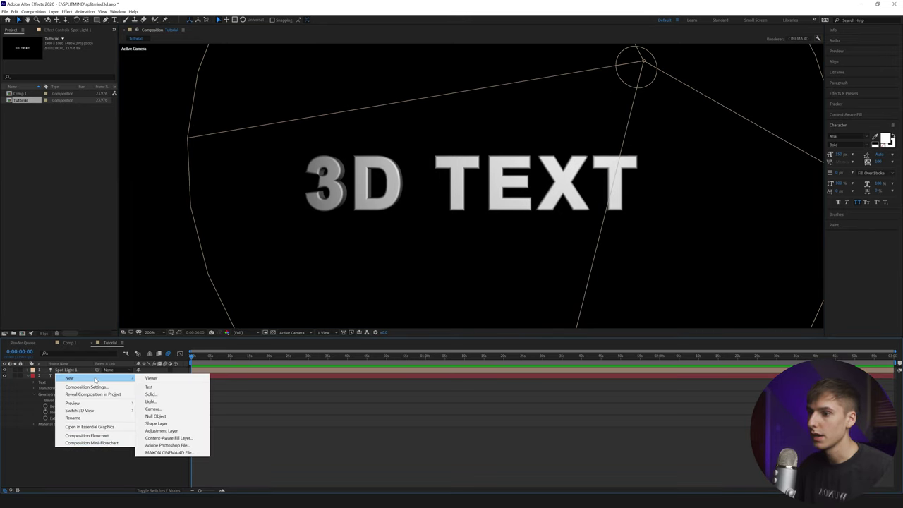
left_click(151, 402)
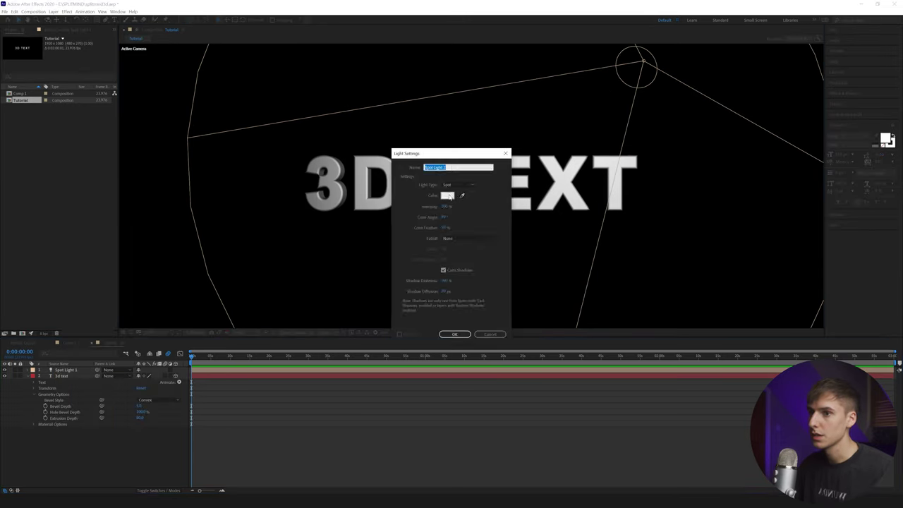
left_click(447, 195)
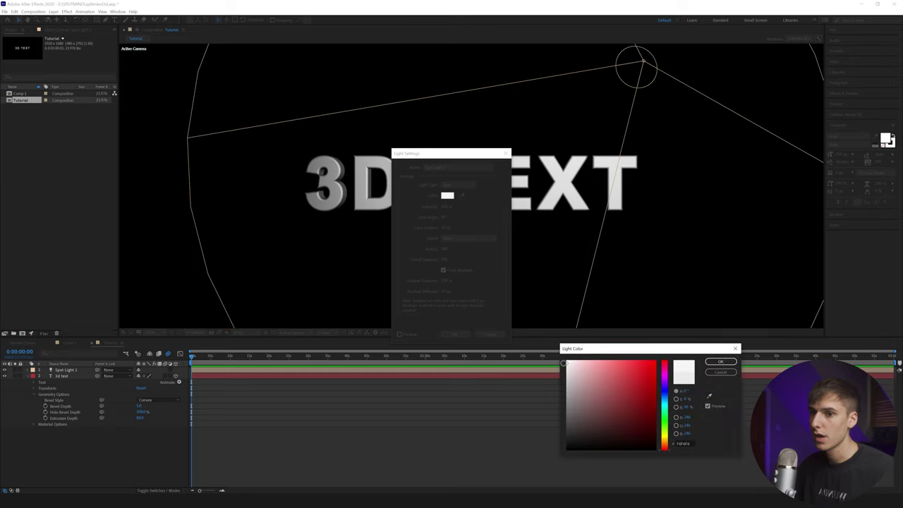
key("Return")
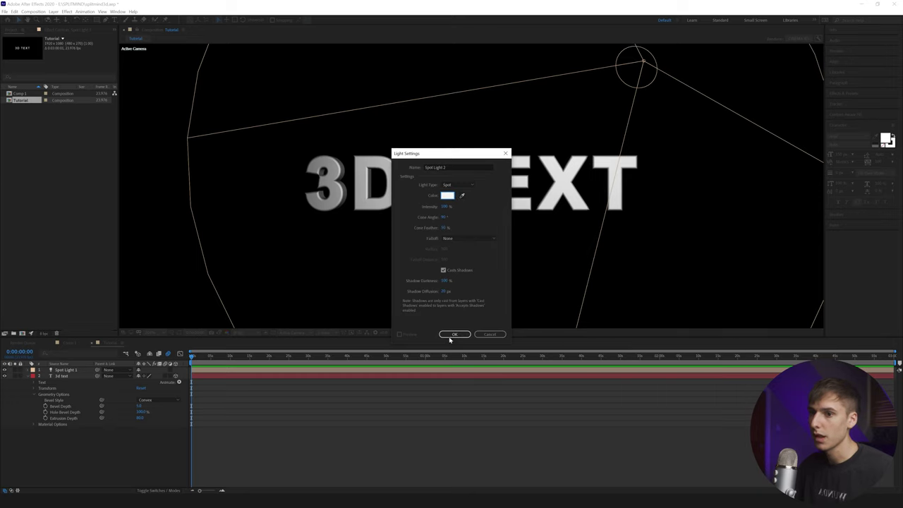
left_click(452, 336)
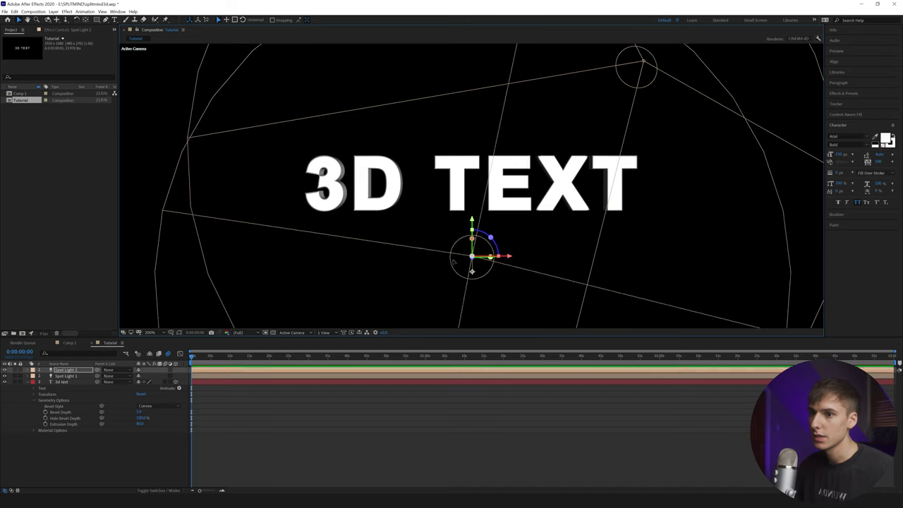
Move Spot Light 2 to the lower left and rotate it to aim up at the text.
left_click_drag(454, 263, 191, 269)
left_click(425, 245)
left_click(190, 272)
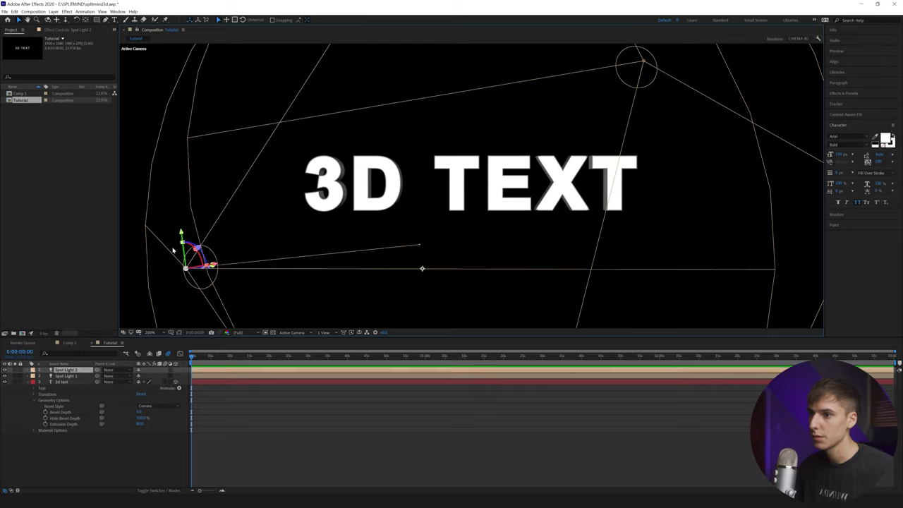
left_click_drag(191, 270, 197, 288)
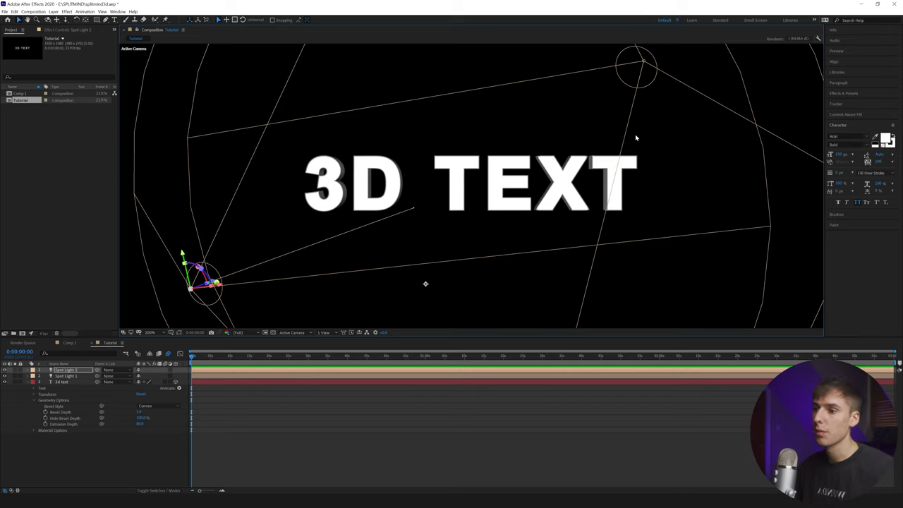
Add a light of type Ambient, creating Ambient Light 1.
right_click(51, 373)
mouse_move(65, 377)
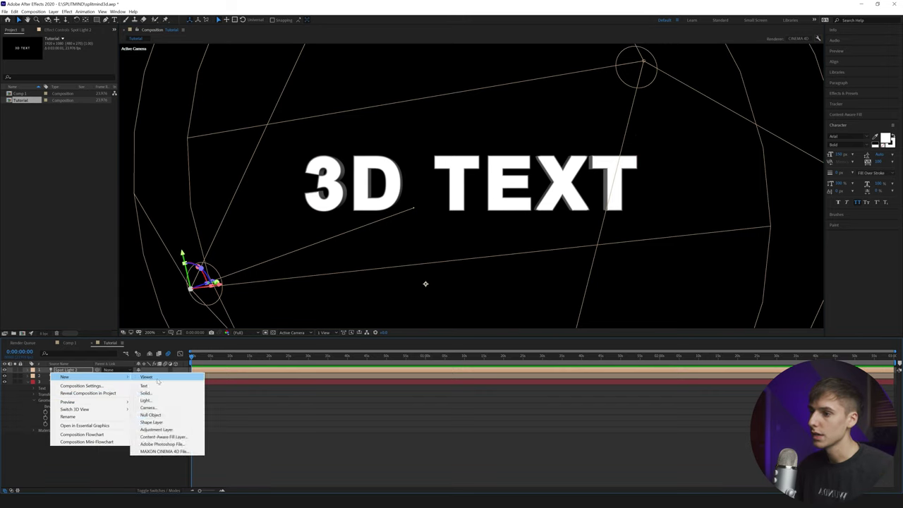
left_click(148, 392)
left_click(450, 185)
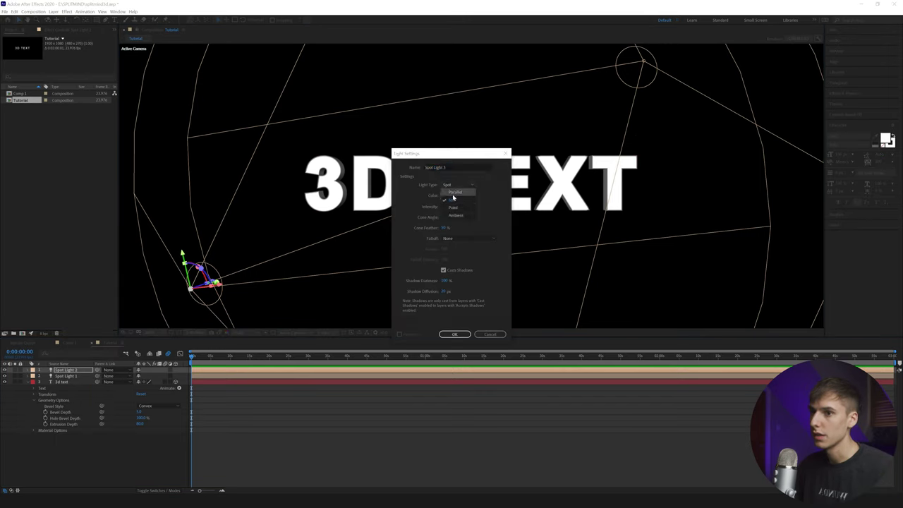
left_click(449, 206)
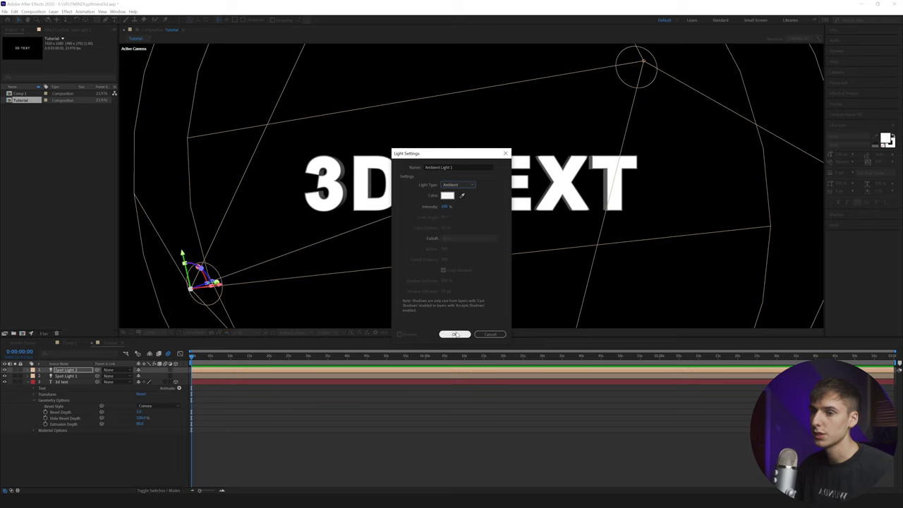
left_click(456, 334)
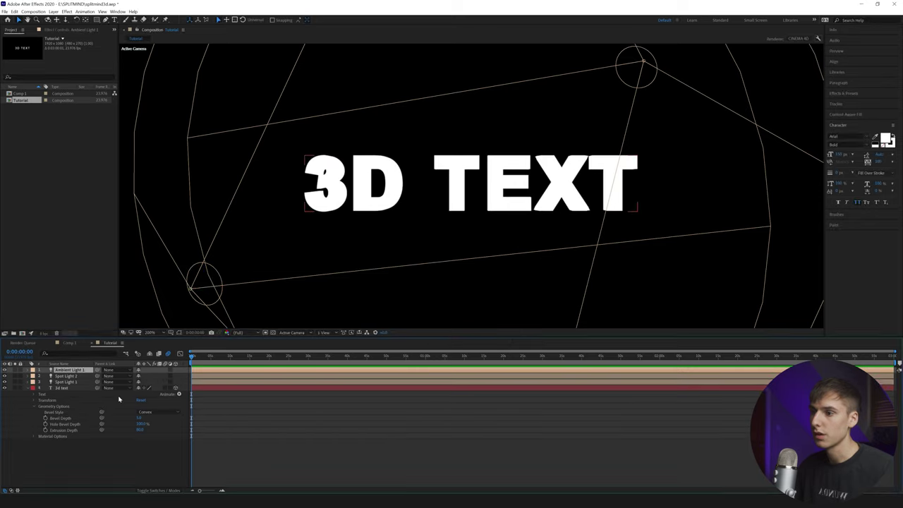
Lower Ambient Light 1's Intensity in its Light Options.
left_click(33, 371)
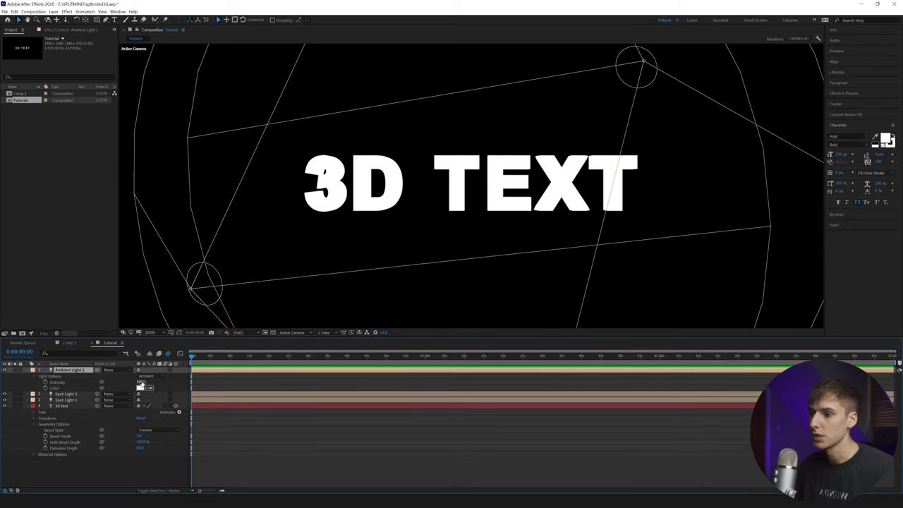
left_click(141, 383)
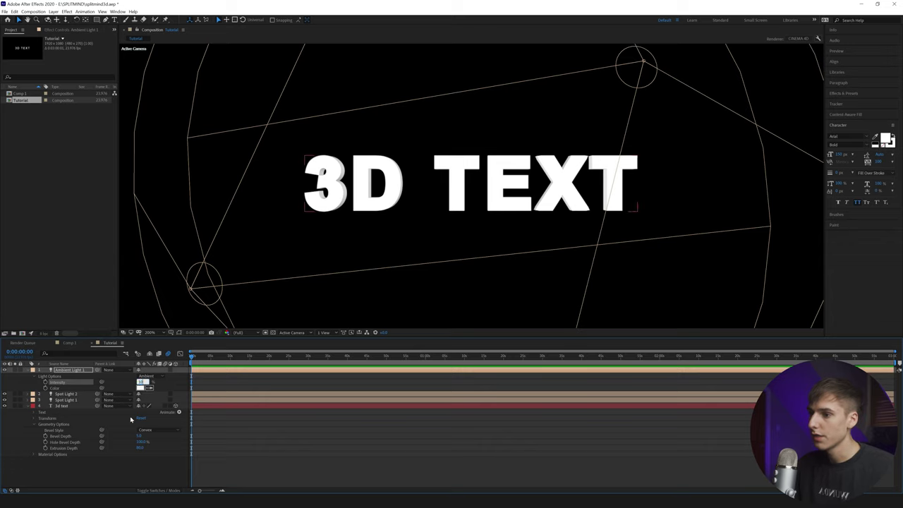
left_click(101, 470)
Turn Casts Shadows on for the 3D text and adjust its Ambient and Diffuse values.
left_click(391, 201)
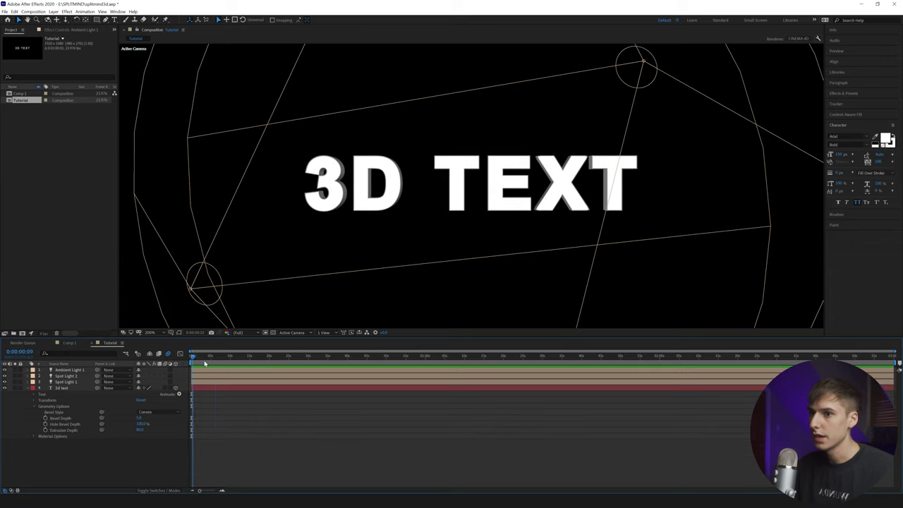
key("space")
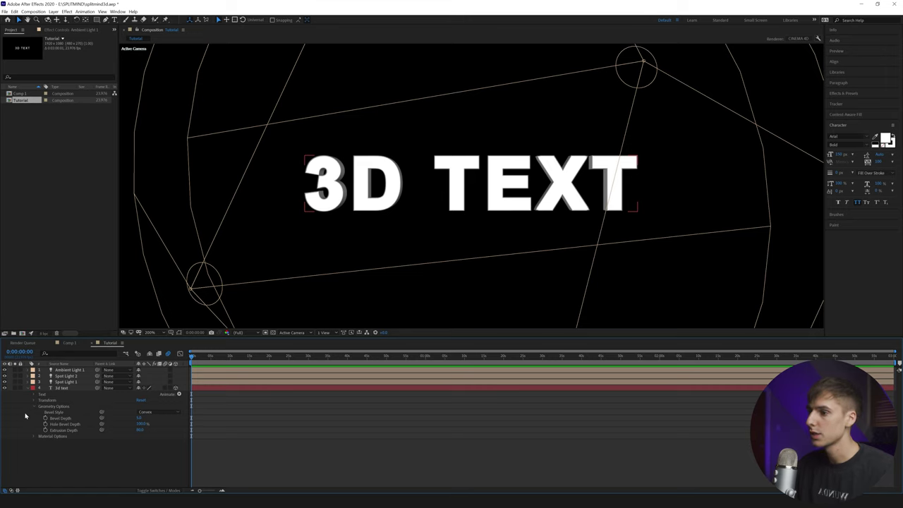
left_click(34, 437)
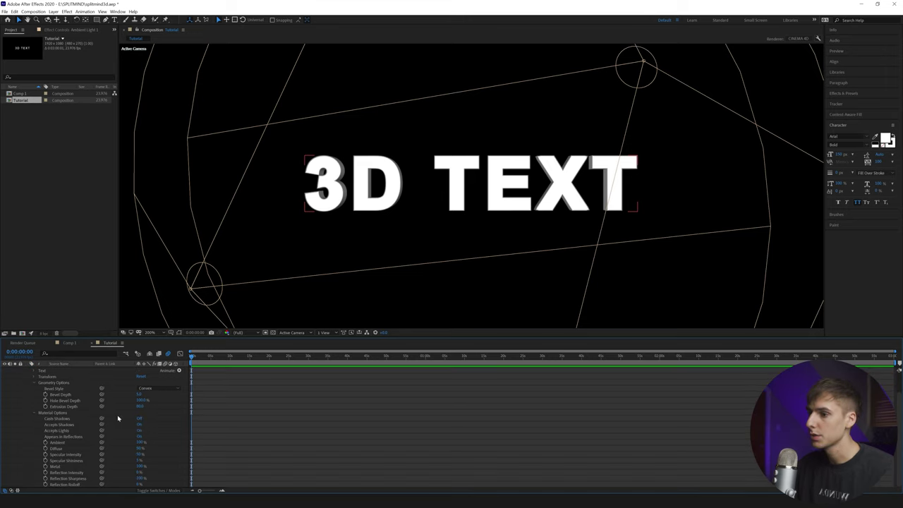
left_click(139, 419)
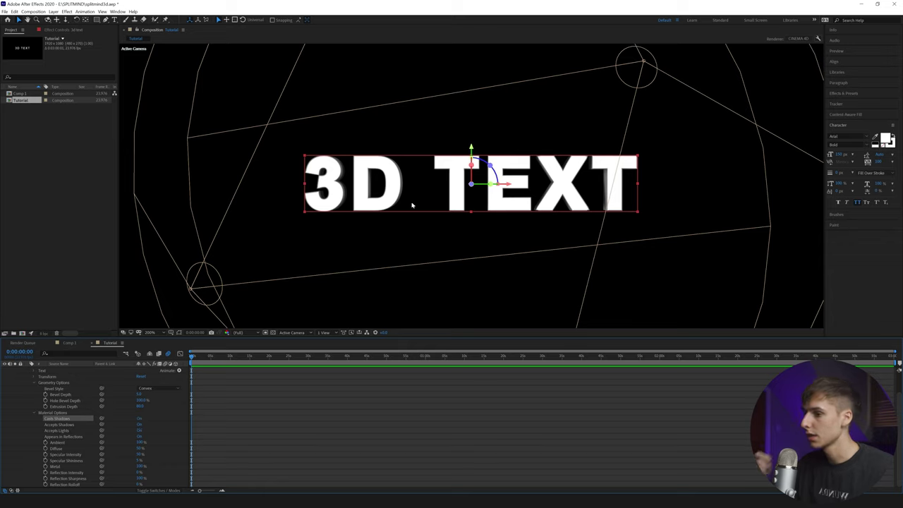
left_click_drag(140, 444, 140, 447)
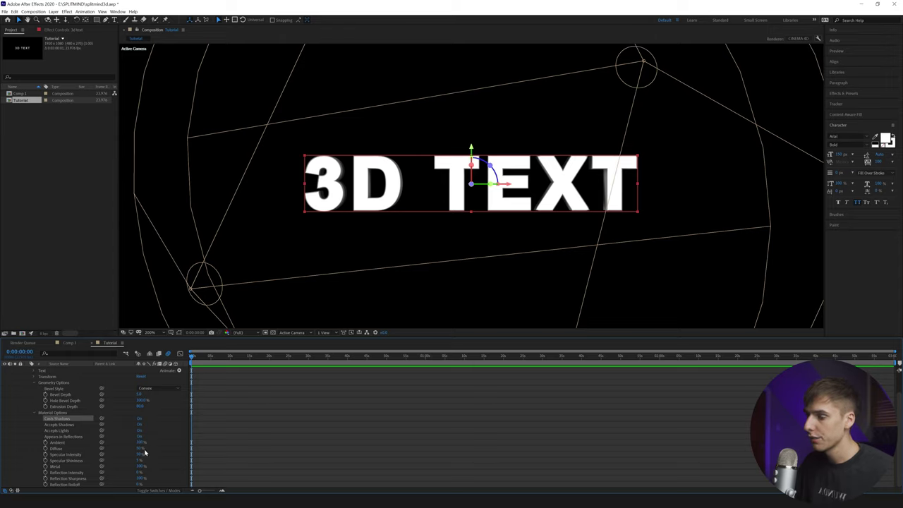
left_click_drag(141, 451, 144, 450)
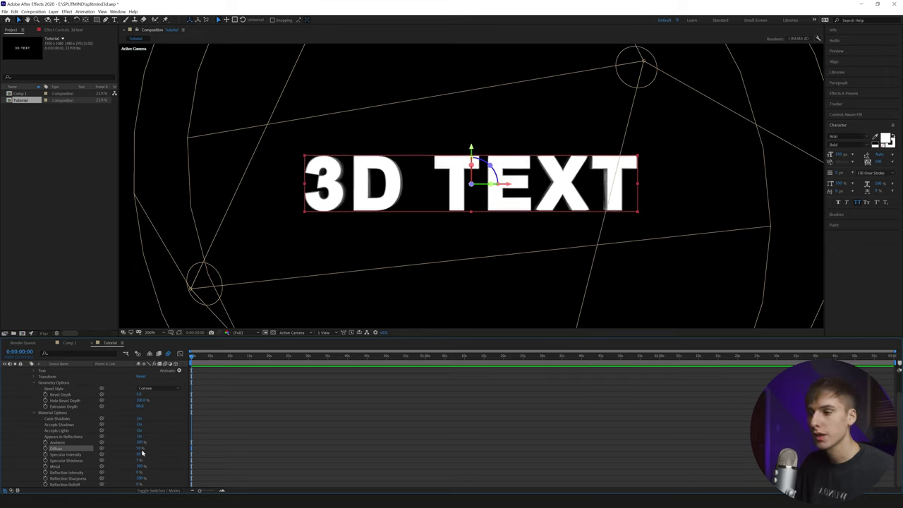
Raise the text's Specular Intensity and Reflection Intensity.
left_click_drag(141, 455, 223, 453)
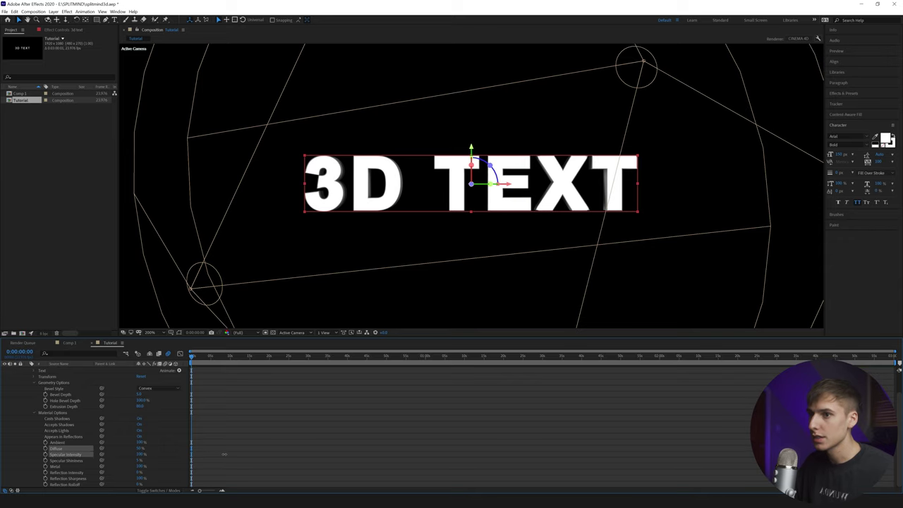
left_click_drag(251, 452, 251, 452)
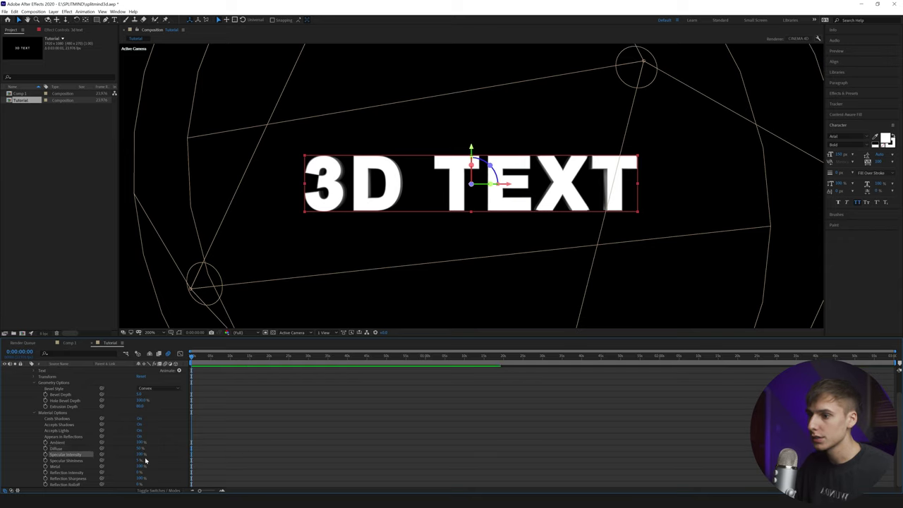
mouse_move(141, 455)
left_mouse_down()
mouse_move(158, 455)
mouse_move(150, 460)
left_mouse_up()
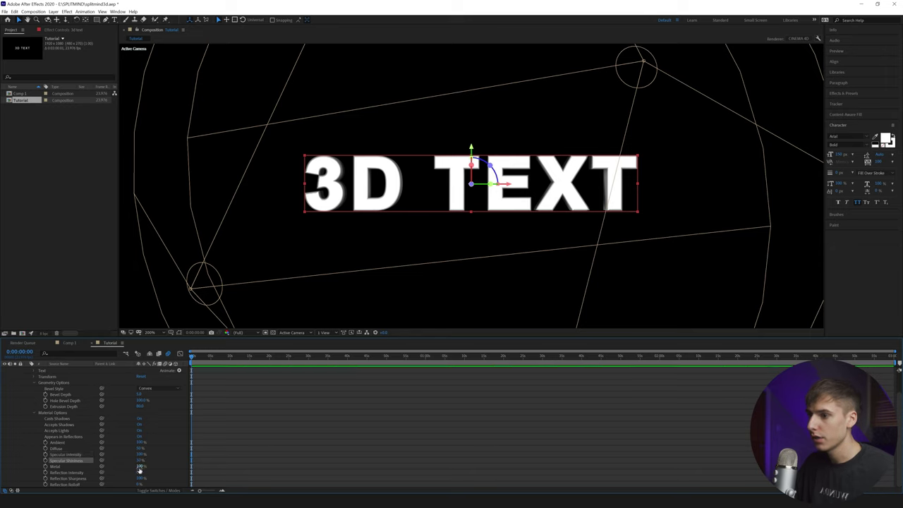
left_click_drag(139, 473, 149, 471)
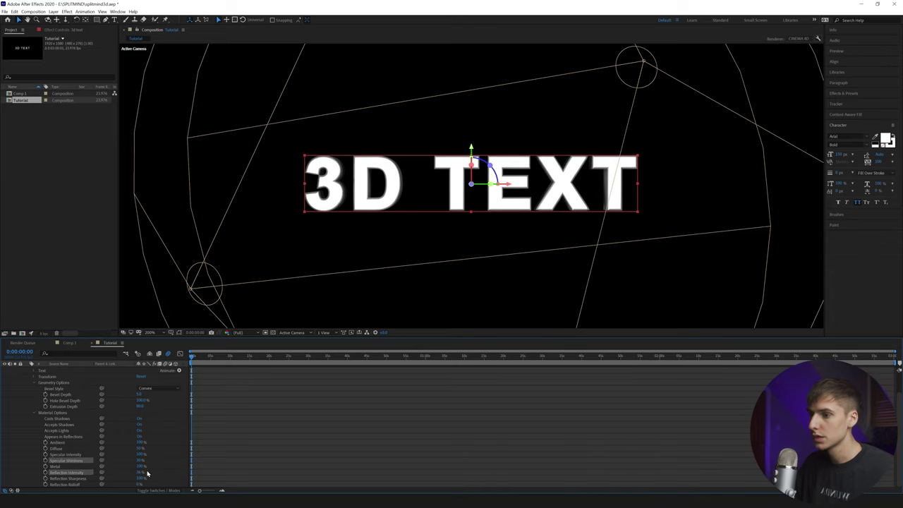
left_click(42, 413)
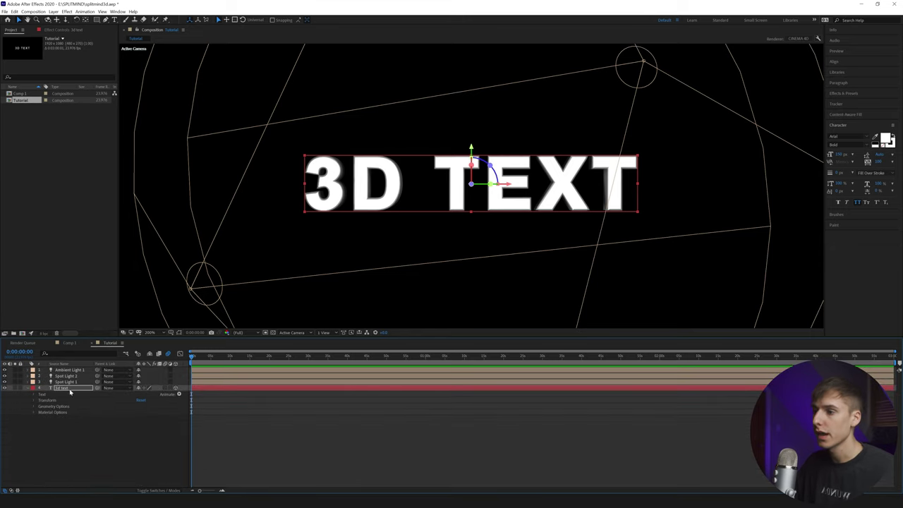
Keyframe Y Rotation at the start and at a later time with a new rotation value.
left_click(35, 401)
left_click(45, 436)
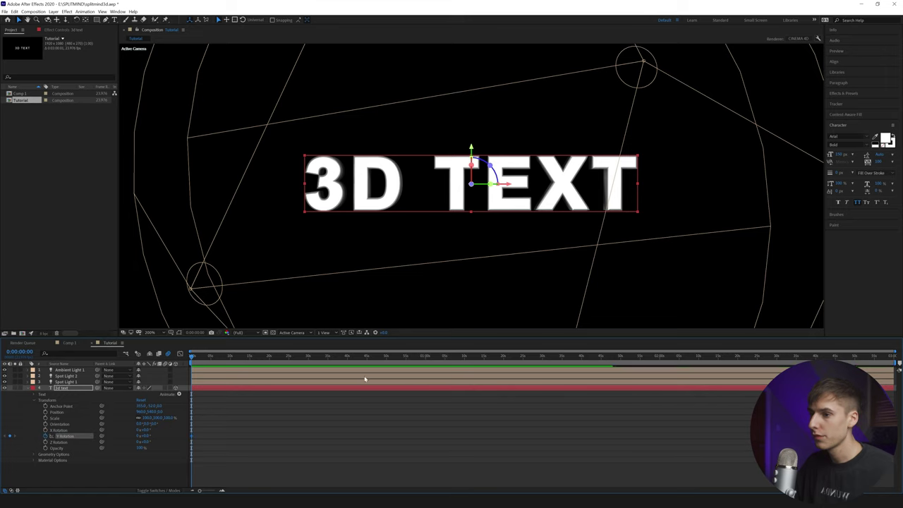
left_click_drag(280, 360, 500, 358)
left_click_drag(619, 358, 427, 358)
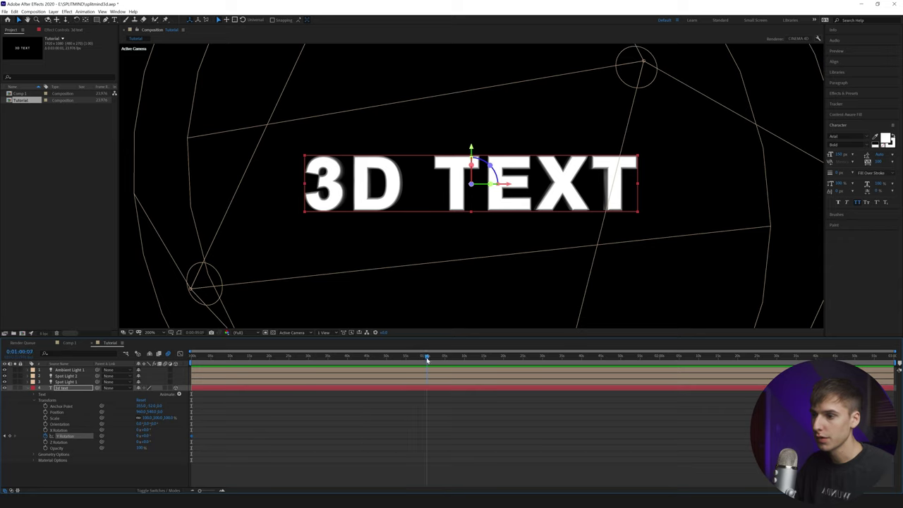
left_click(143, 436)
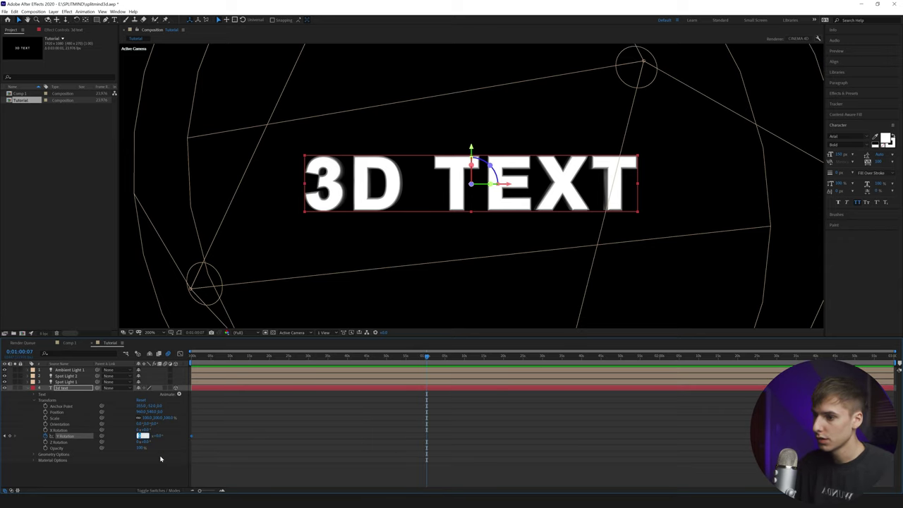
key("Return")
key("Home")
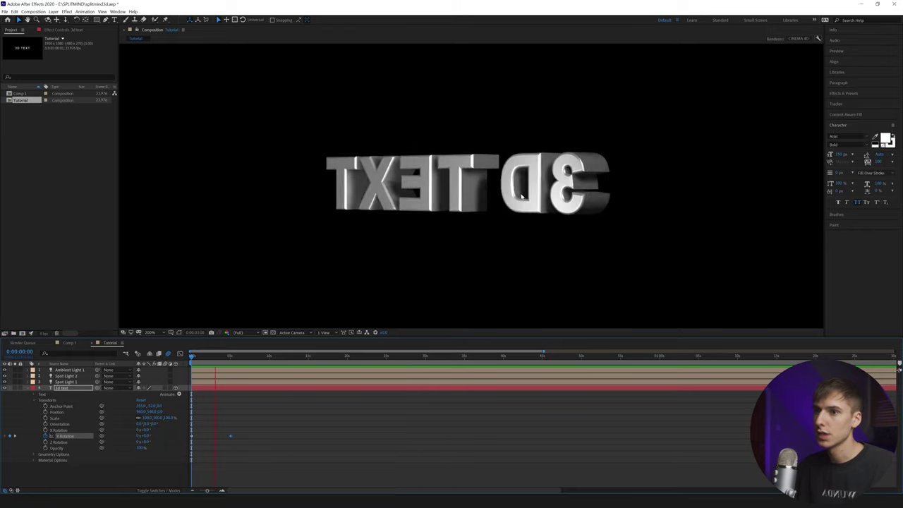
End the work area at about 5 seconds and trim the Tutorial composition to it.
left_click(232, 359)
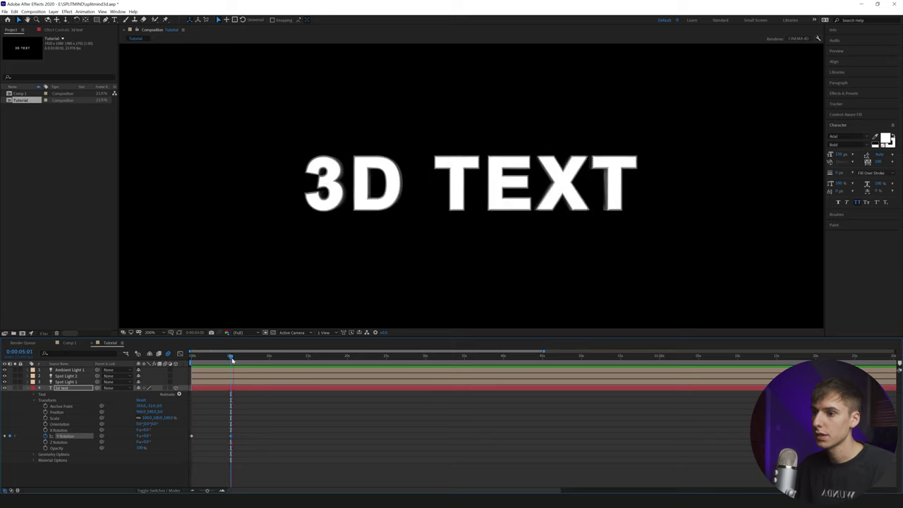
key("n")
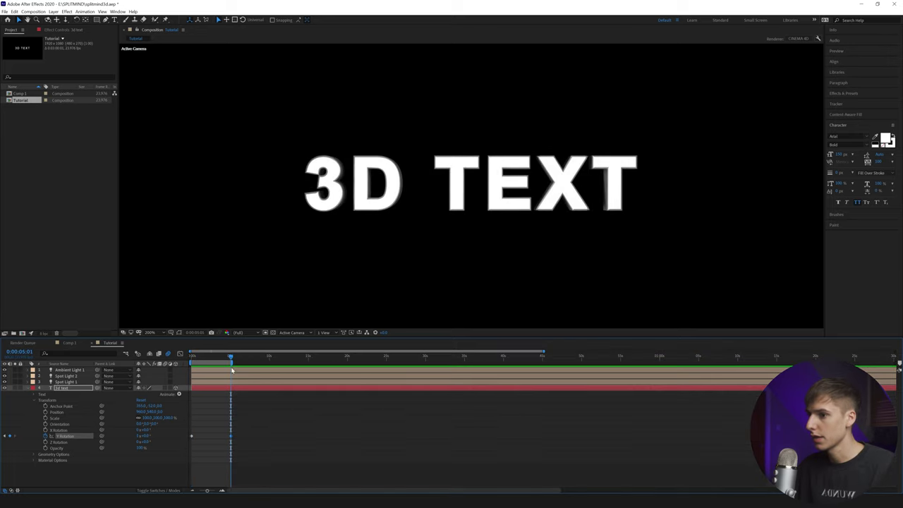
right_click(231, 360)
left_click(240, 380)
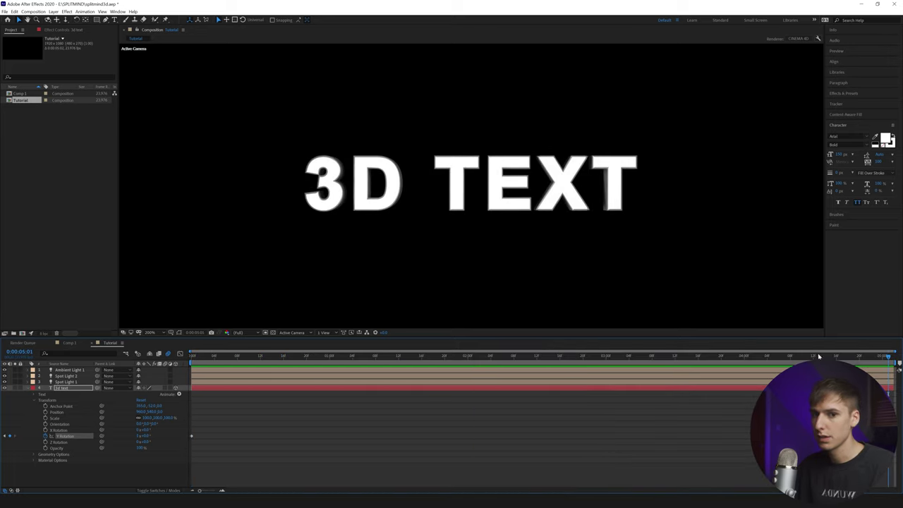
Preview the spinning text from the start on the transparency grid at 100% zoom.
key("space")
left_click(274, 334)
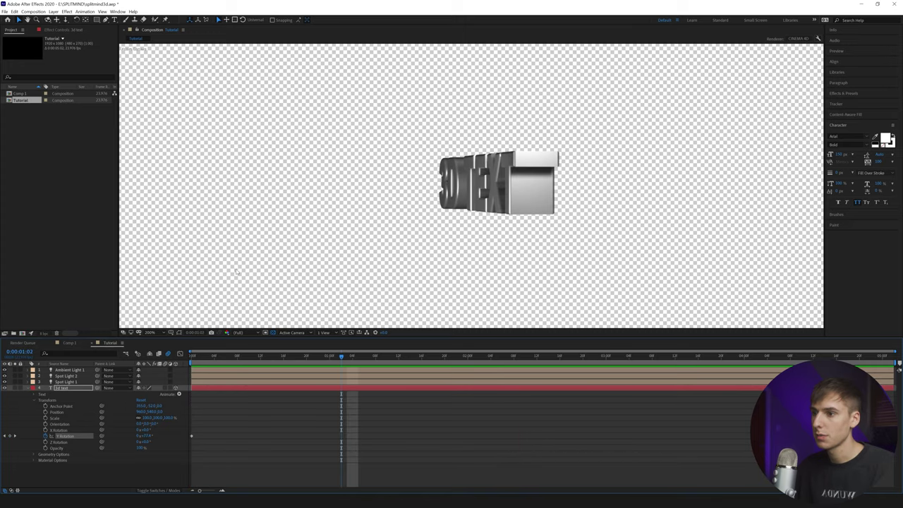
key("comma")
Add the Tutorial composition to the Render Queue, outputting to the 02 Videos folder.
left_click(5, 11)
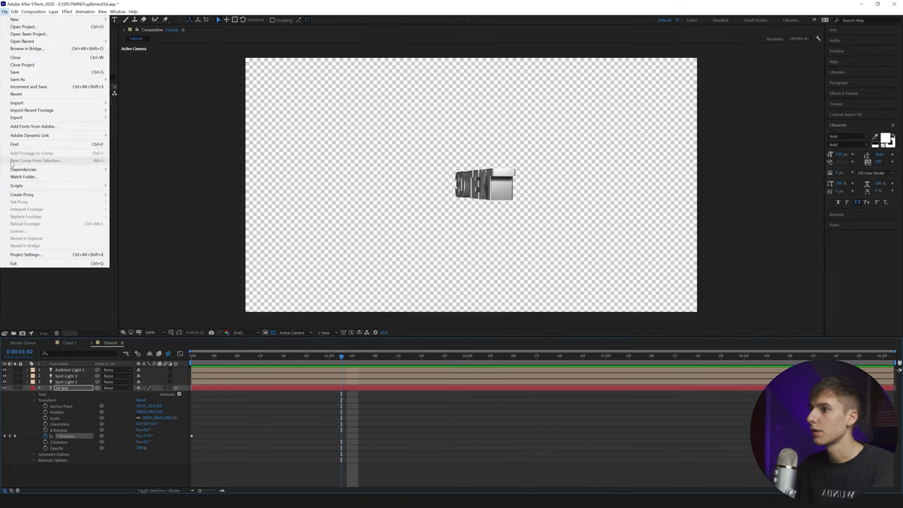
mouse_move(21, 117)
left_click(125, 126)
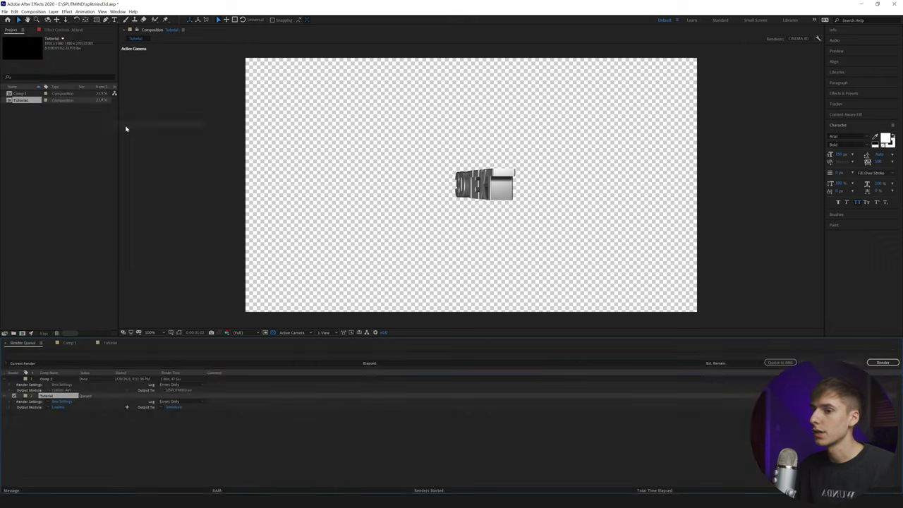
left_click(174, 408)
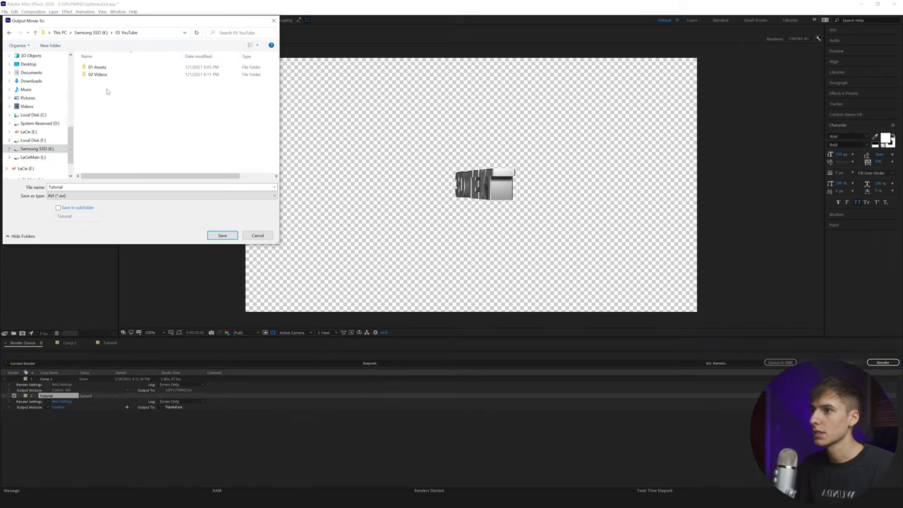
left_click(99, 74)
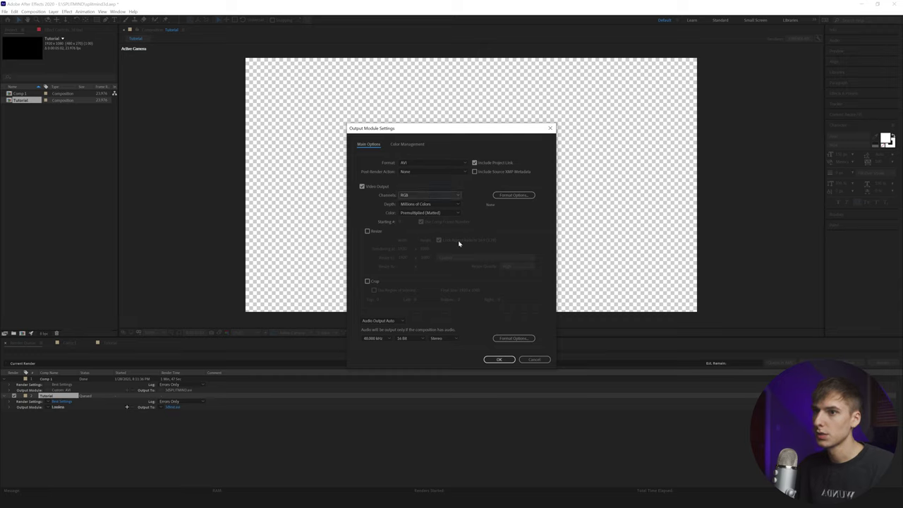
Set the output module channels to RGB + Alpha and start the render.
left_click(415, 195)
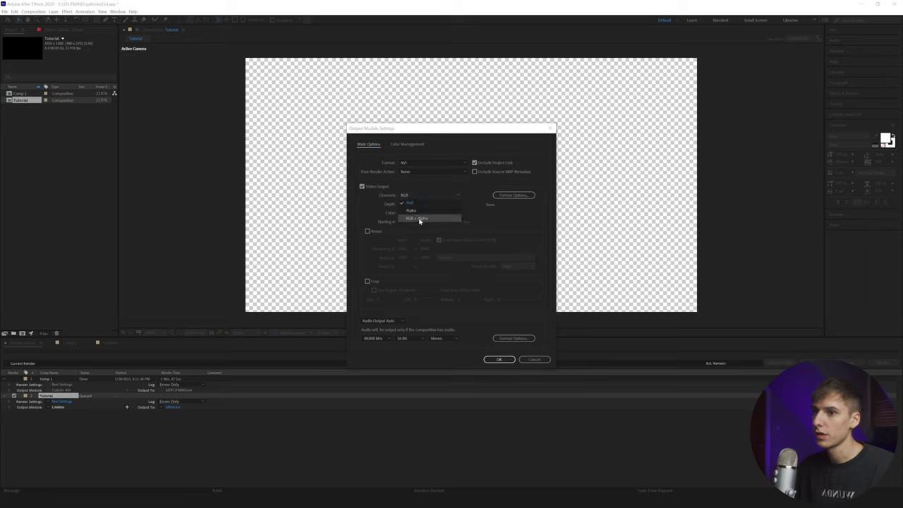
left_click(420, 219)
left_click(499, 359)
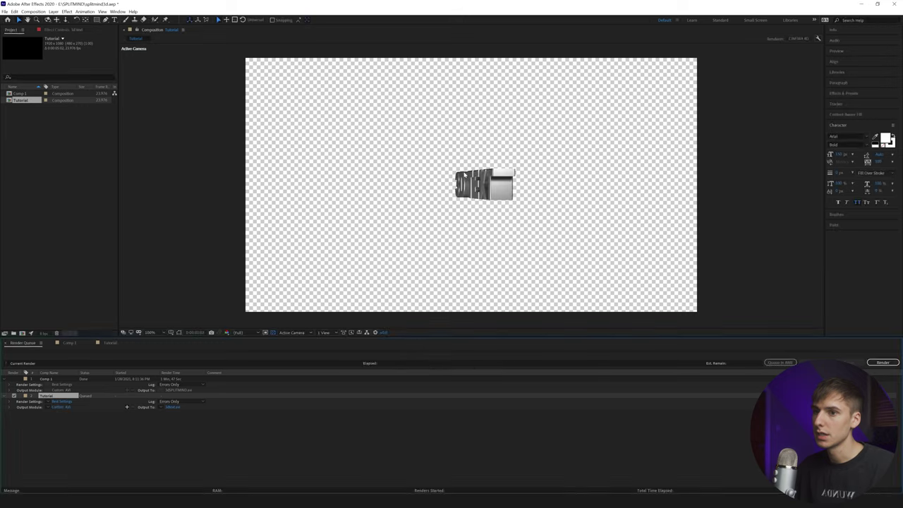
left_click(883, 362)
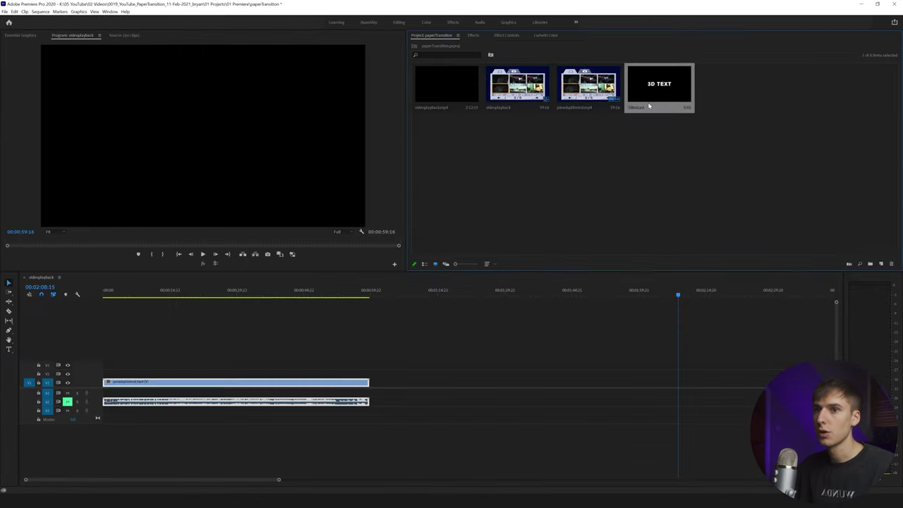
Drop the 3D TEXT clip onto the track above the footage and play it.
left_click_drag(659, 85, 152, 373)
left_click(139, 297)
key("space")
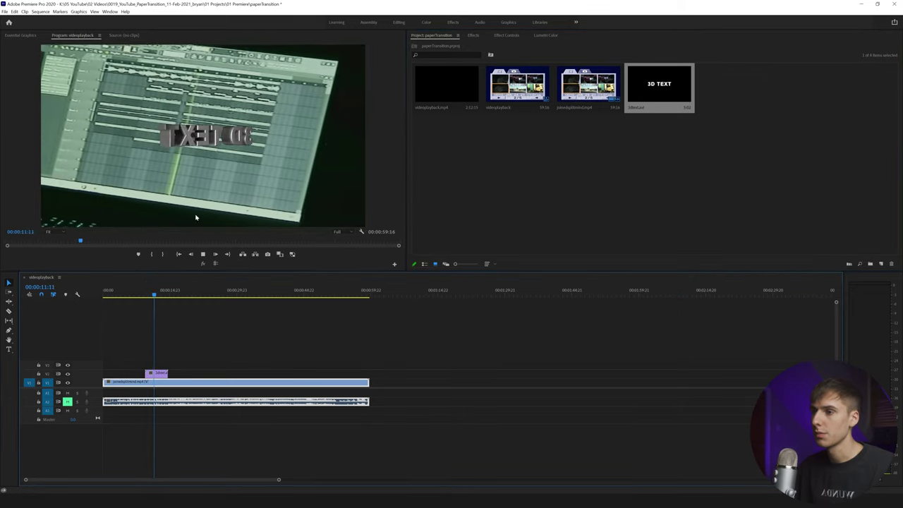
Replay the sequence from about 2 seconds in and stop on a frame showing the 3D text.
left_click(142, 295)
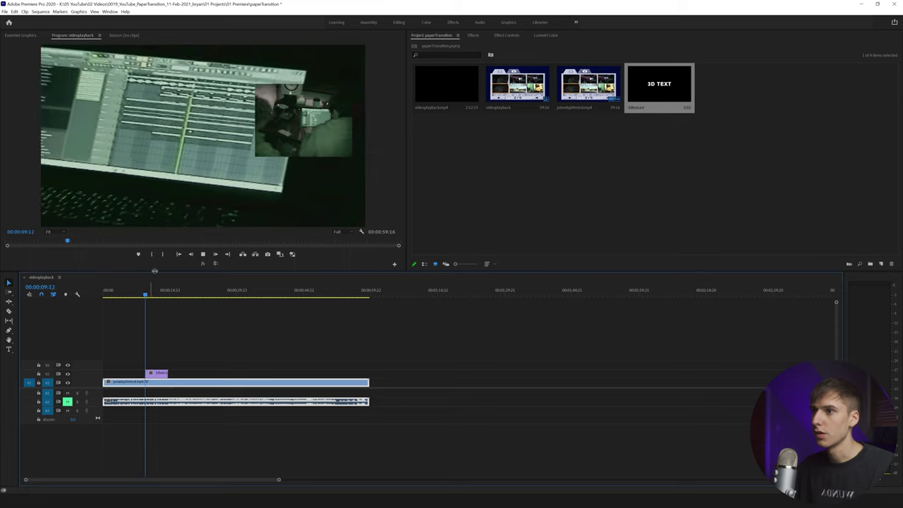
mouse_move(134, 295)
left_mouse_down()
mouse_move(106, 295)
mouse_move(116, 296)
left_mouse_up()
key("space")
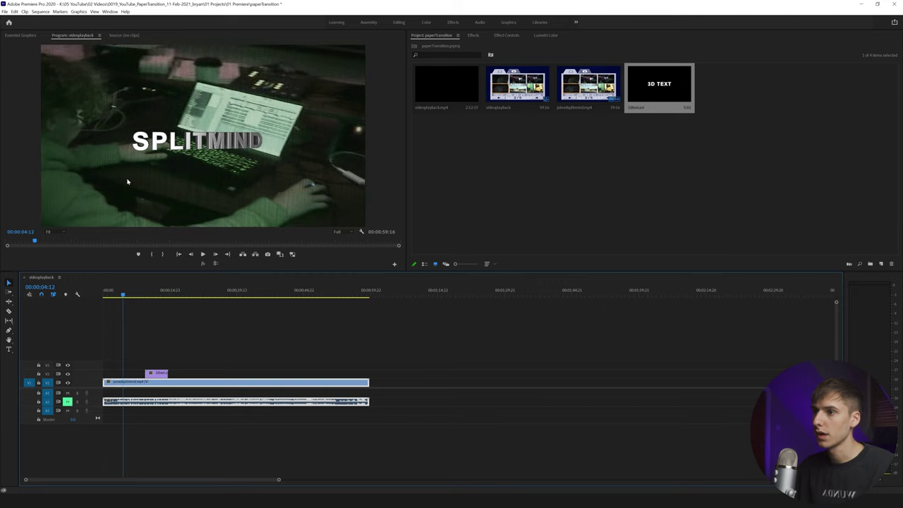
left_click_drag(150, 293, 154, 295)
In Lumetri Color, try and undo a Tint change, then expand Color Wheels & Match.
left_click(538, 35)
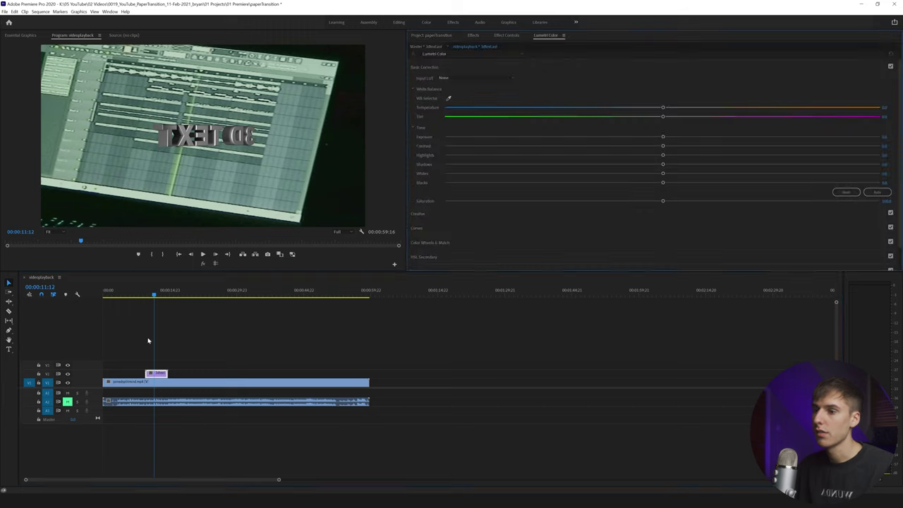
left_click_drag(663, 118, 649, 127)
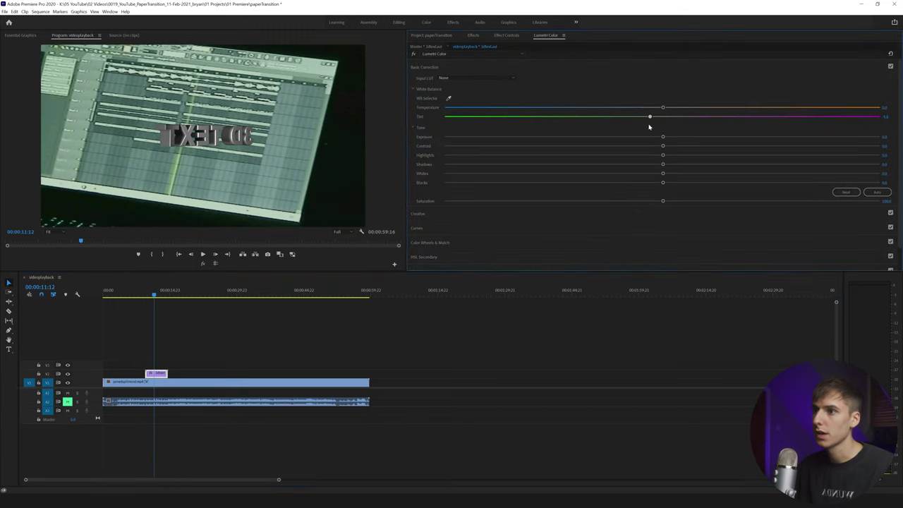
key("ctrl+z")
left_click(443, 244)
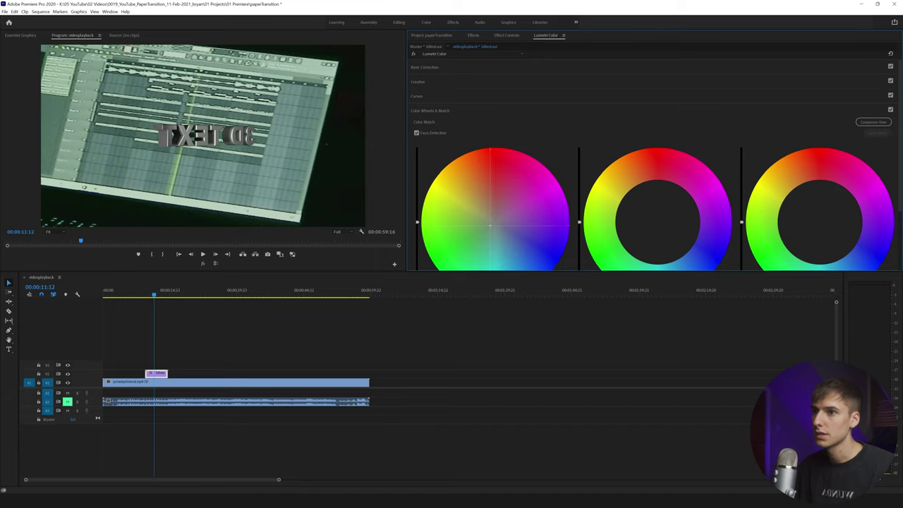
scroll(506, 162, "down", 2)
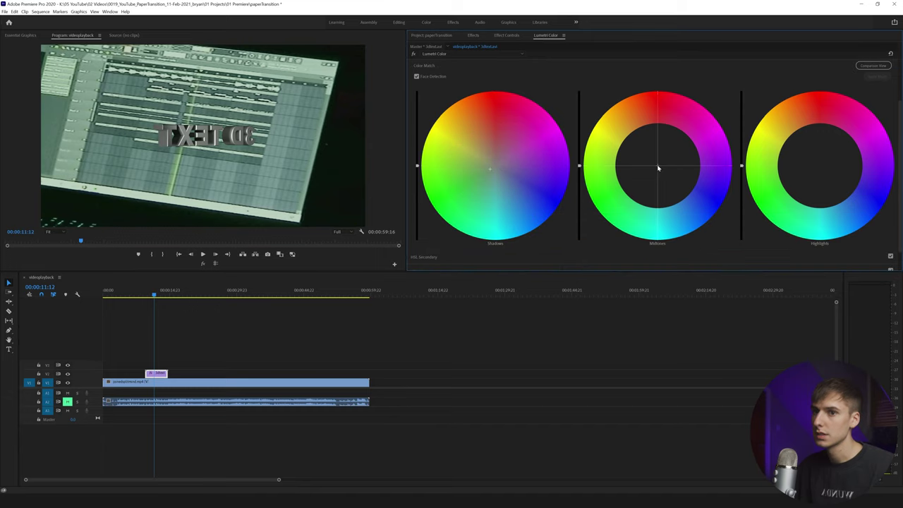
Play the text overlay over the footage, then replay the sequence from the start.
left_click(145, 296)
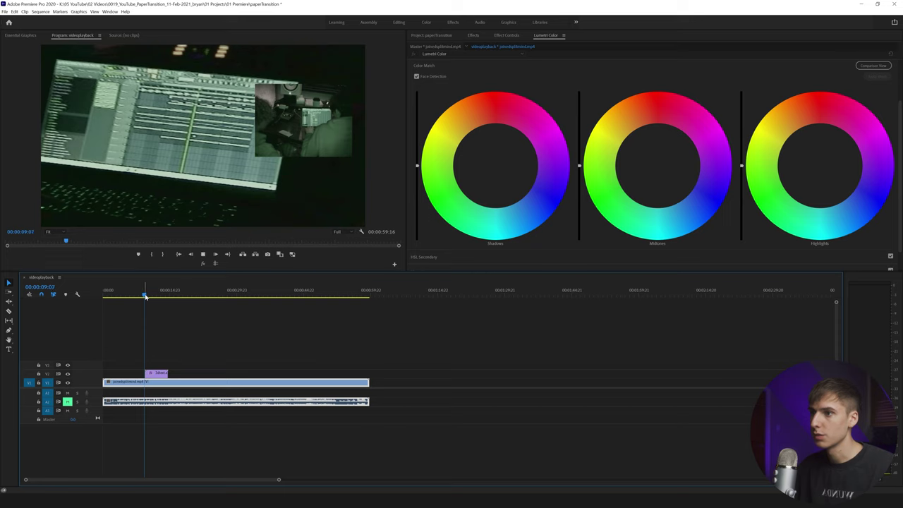
key("space")
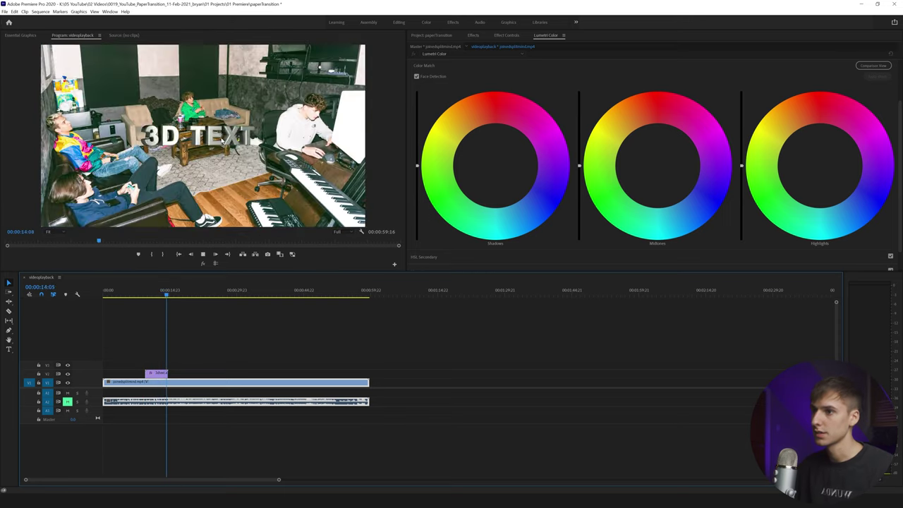
key("Up")
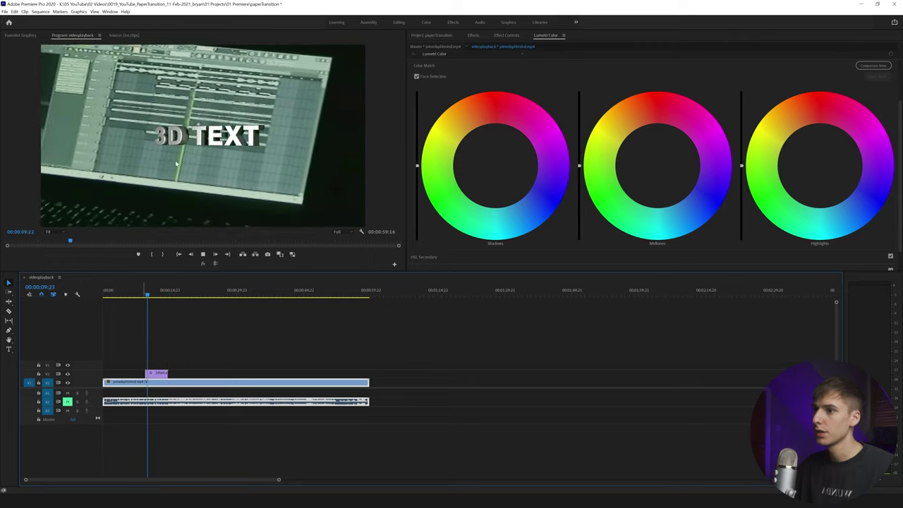
key("space")
key("Home")
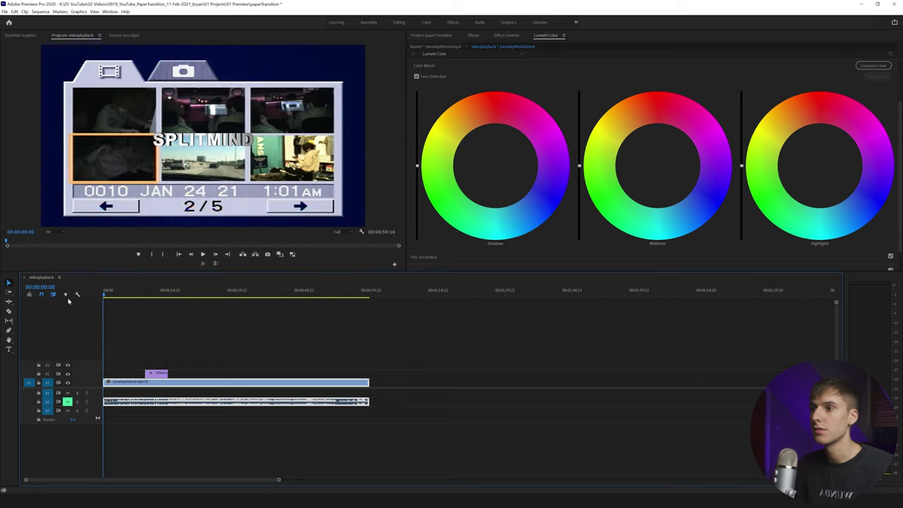
key("space")
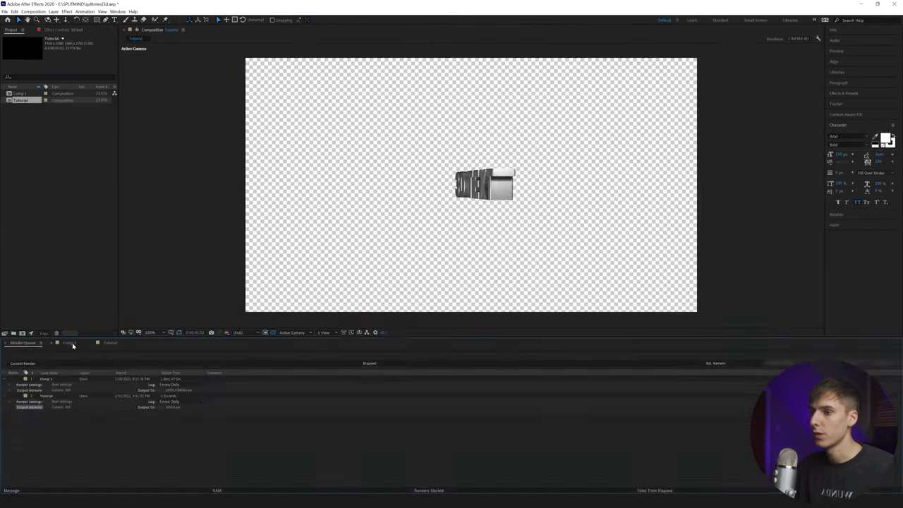
Switch to Comp 1, preview the spinning SPLITMIND text, and expand its text layer properties.
left_click(69, 343)
key("space")
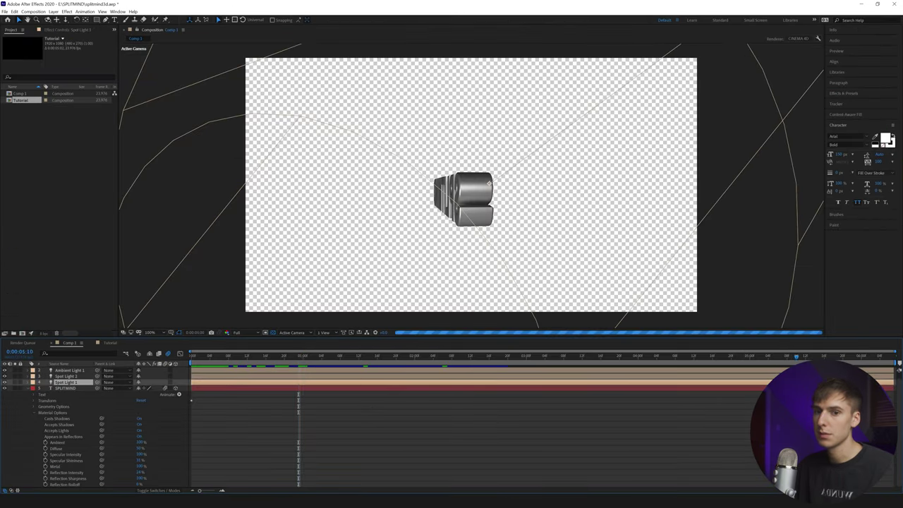
left_click(34, 401)
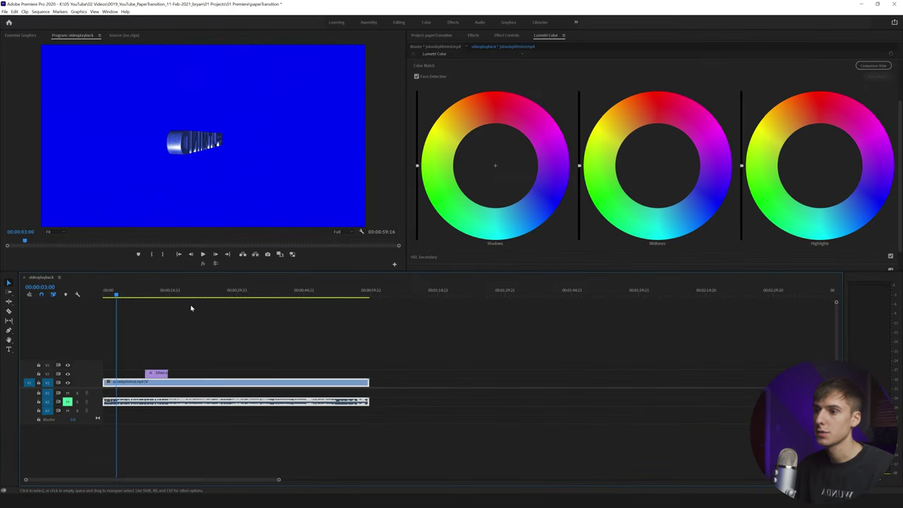
Play back the existing 3D TEXT overlay to review it.
left_click(144, 290)
key("space")
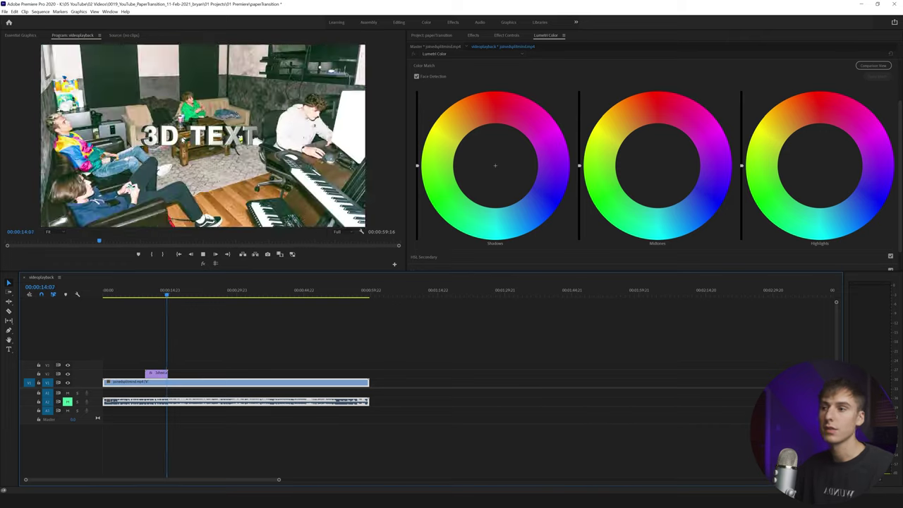
key("space")
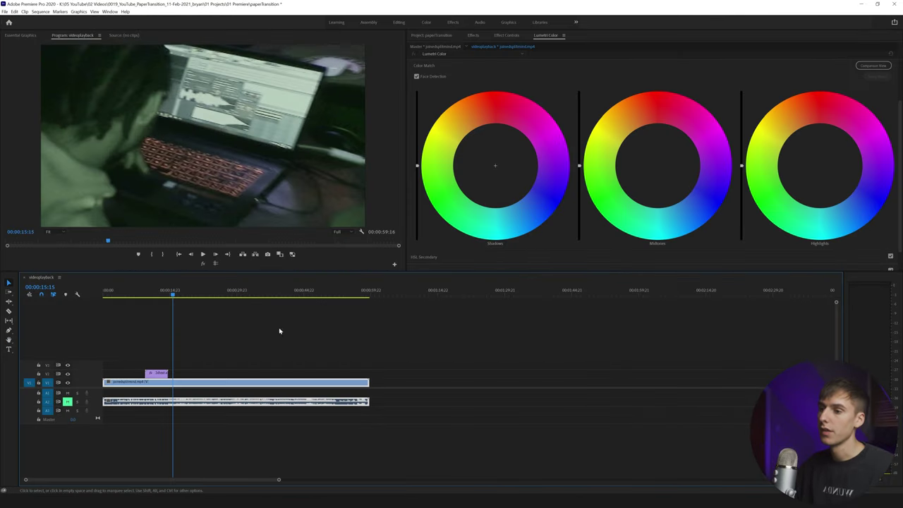
Alt-drag a copy of the 3D TEXT clip directly after the original and play both back.
left_click_drag(153, 375, 173, 376)
left_click(161, 295)
key("space")
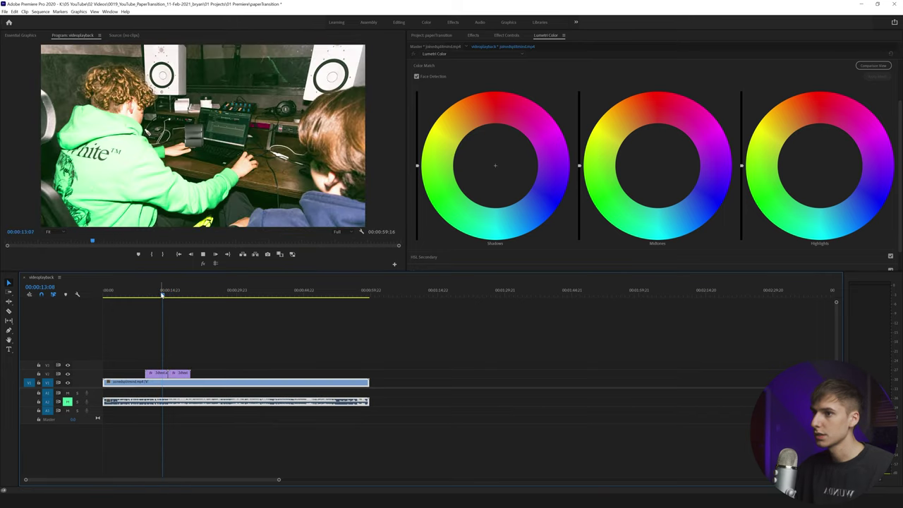
left_click(162, 291)
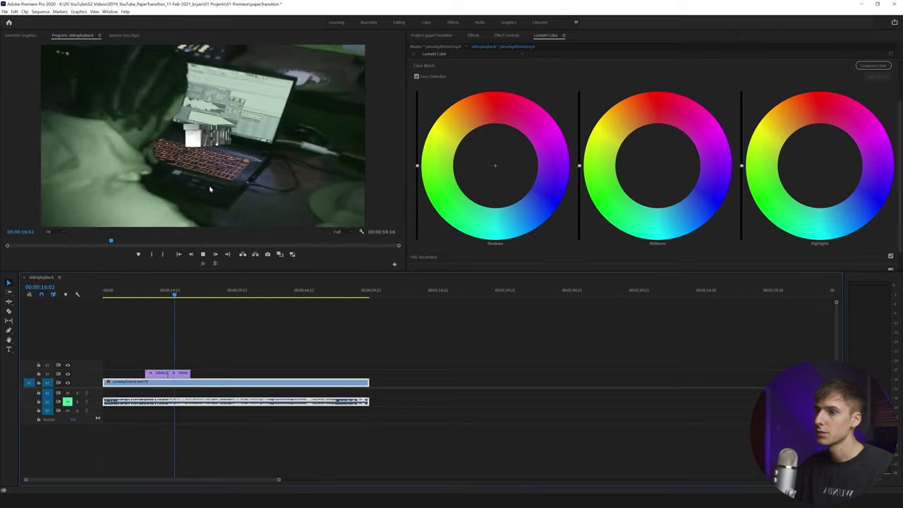
key("space")
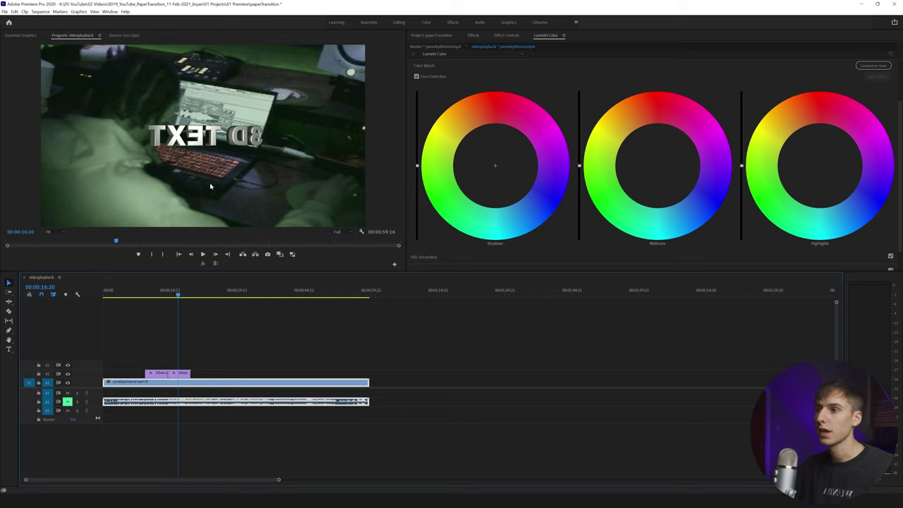
left_click(150, 296)
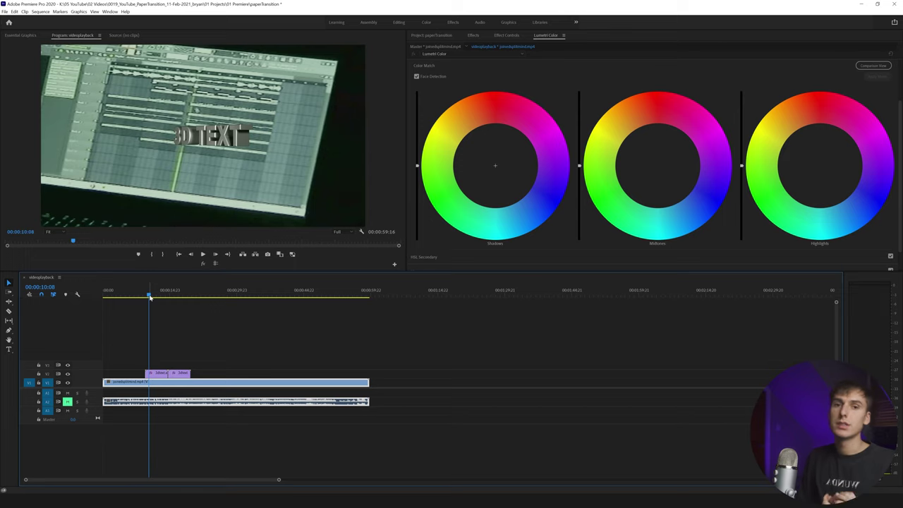
Save the paperTransition project with Ctrl+S.
key("ctrl+s")
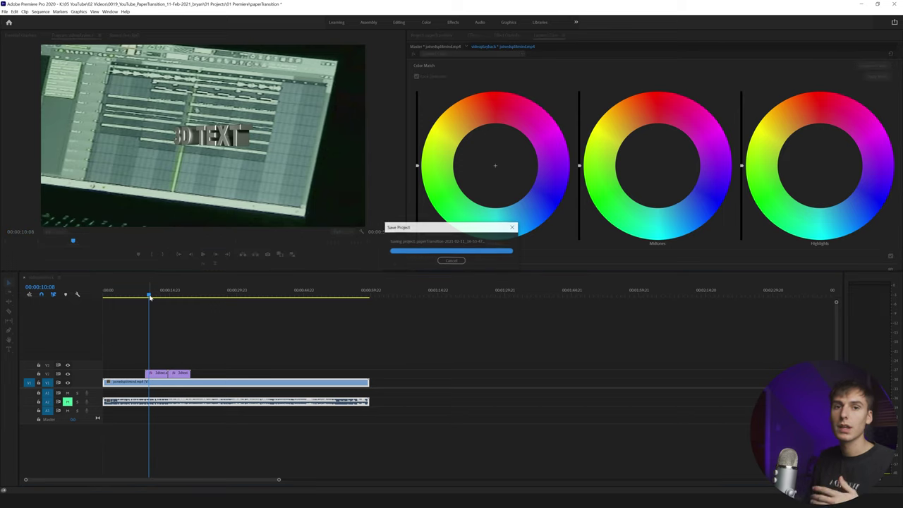